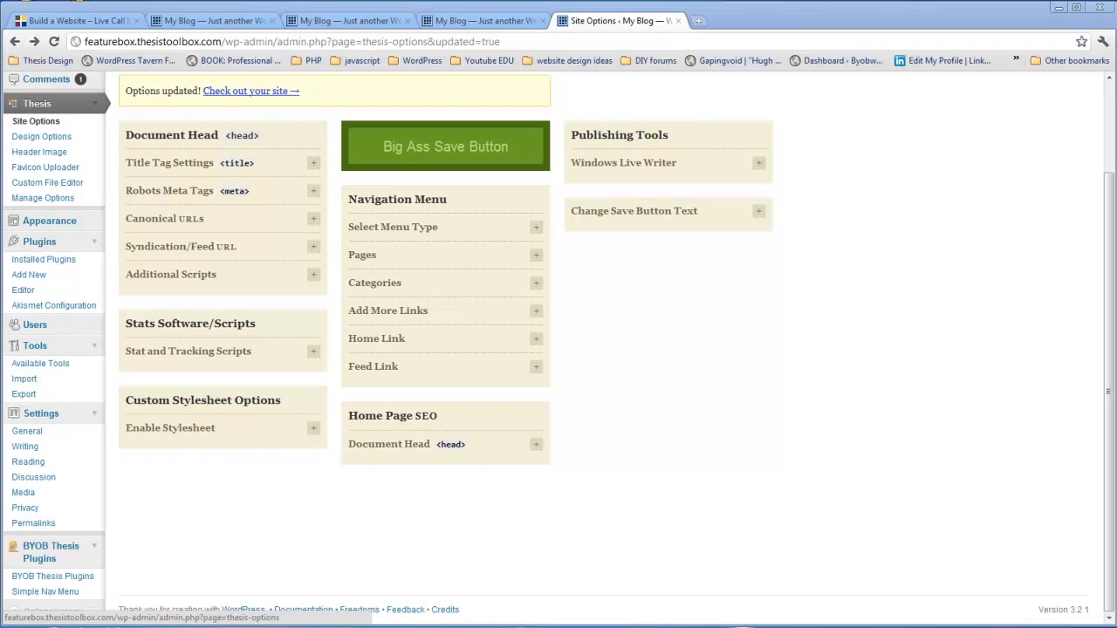
# Step: Open the BYOB Thesis Simple Nav Menu options page
pyautogui.scroll(2, 300, 327)
pyautogui.scroll(-2, 300, 327)
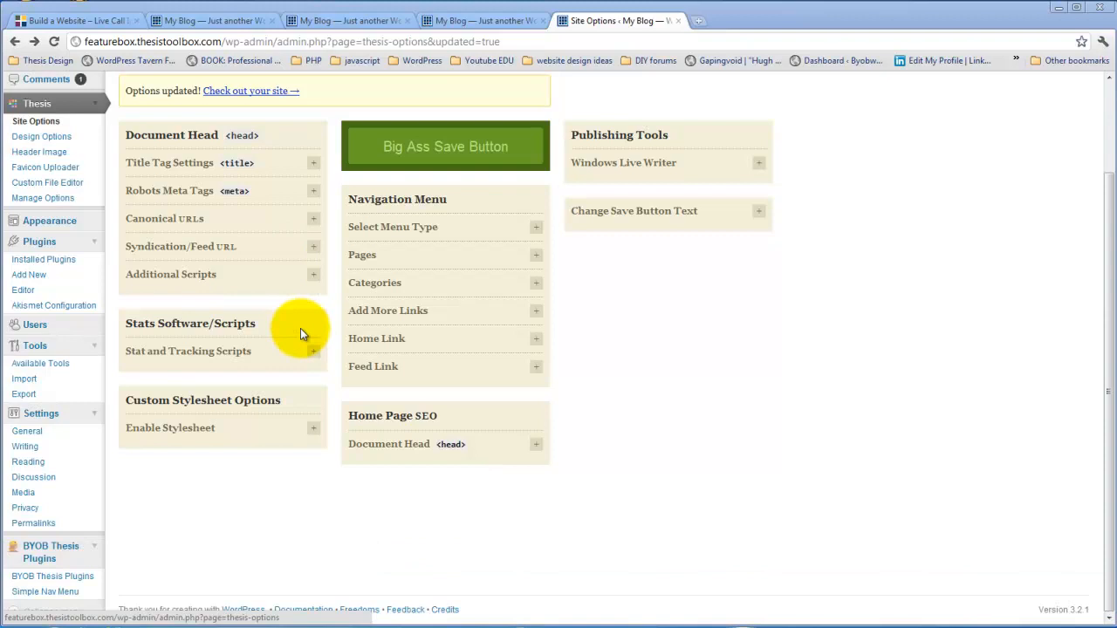
pyautogui.click(68, 594)
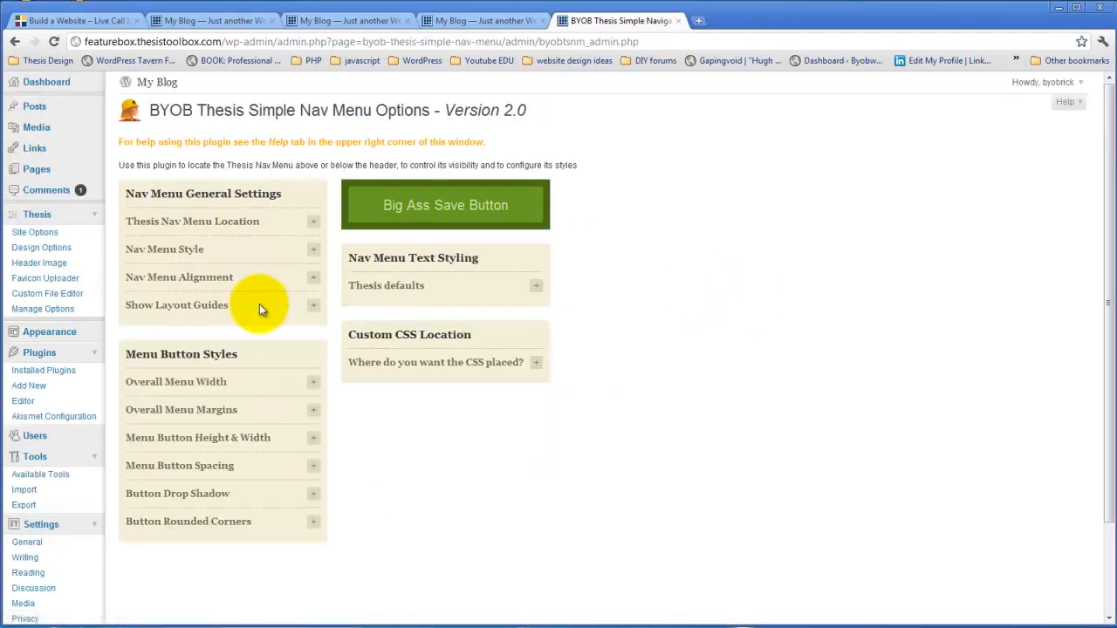
# Step: Place the Thesis nav menu above the header, styled as a single bar and aligned to the left
pyautogui.click(313, 220)
pyautogui.click(260, 280)
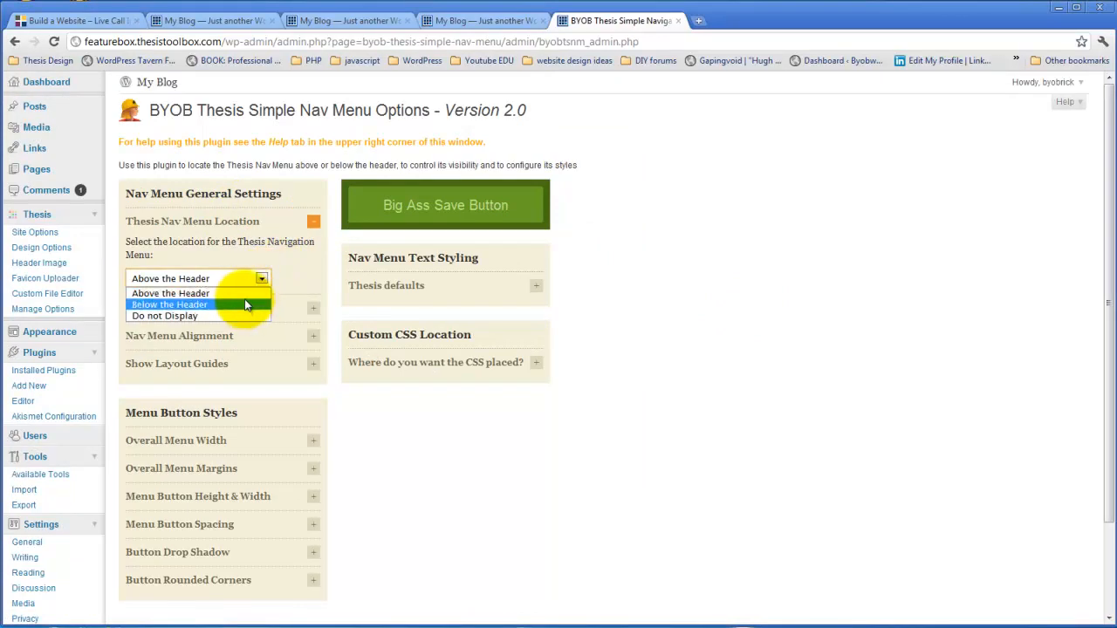
pyautogui.click(244, 293)
pyautogui.scroll(-1, 286, 263)
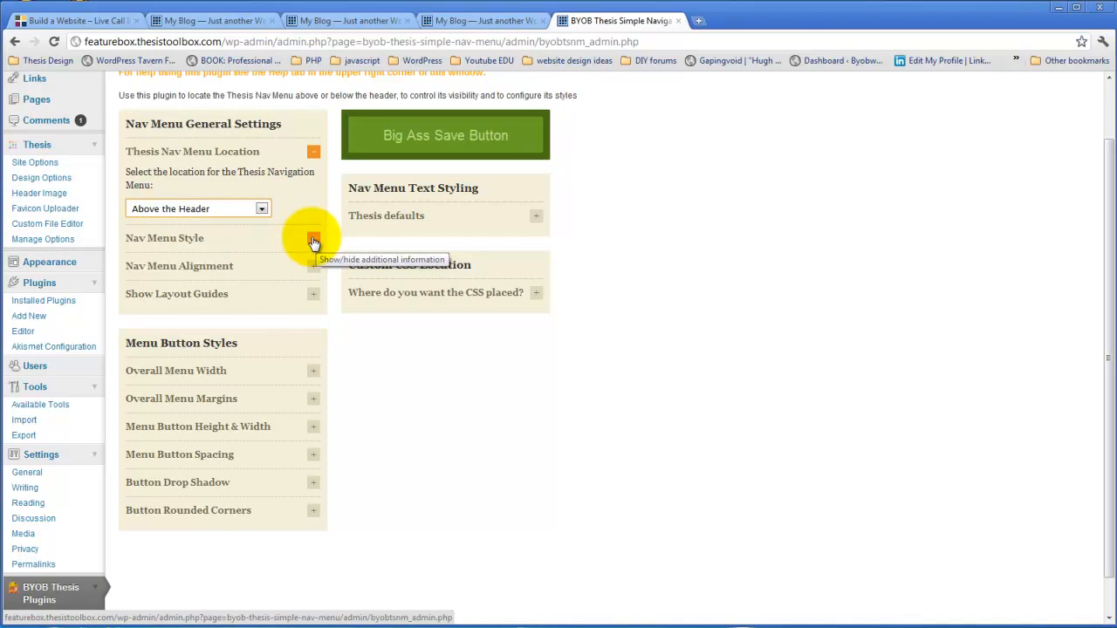
pyautogui.click(313, 240)
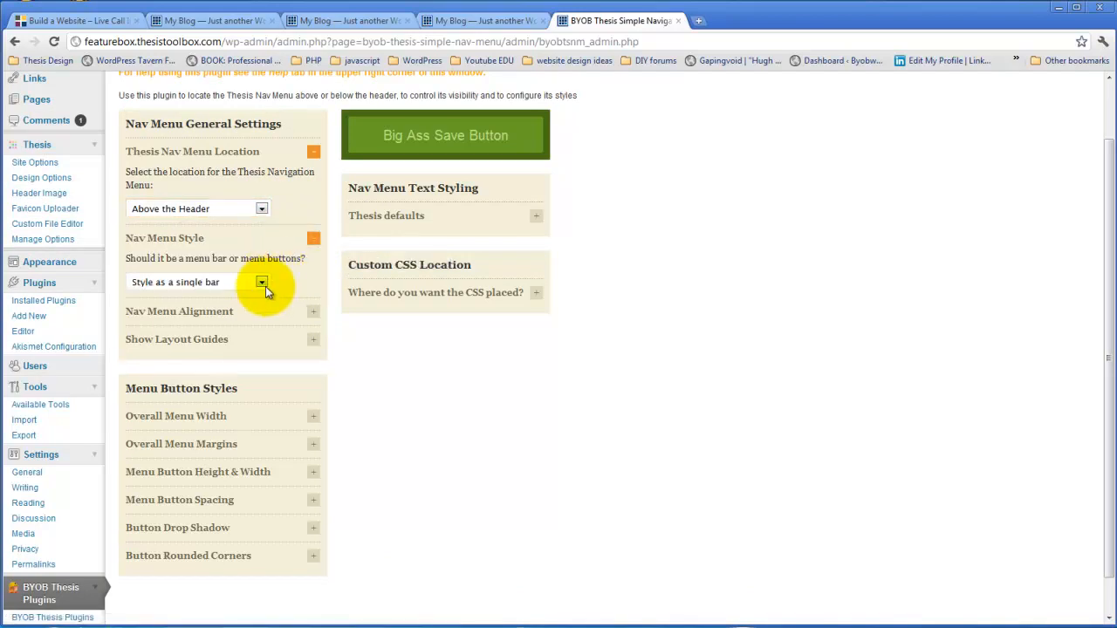
pyautogui.click(313, 313)
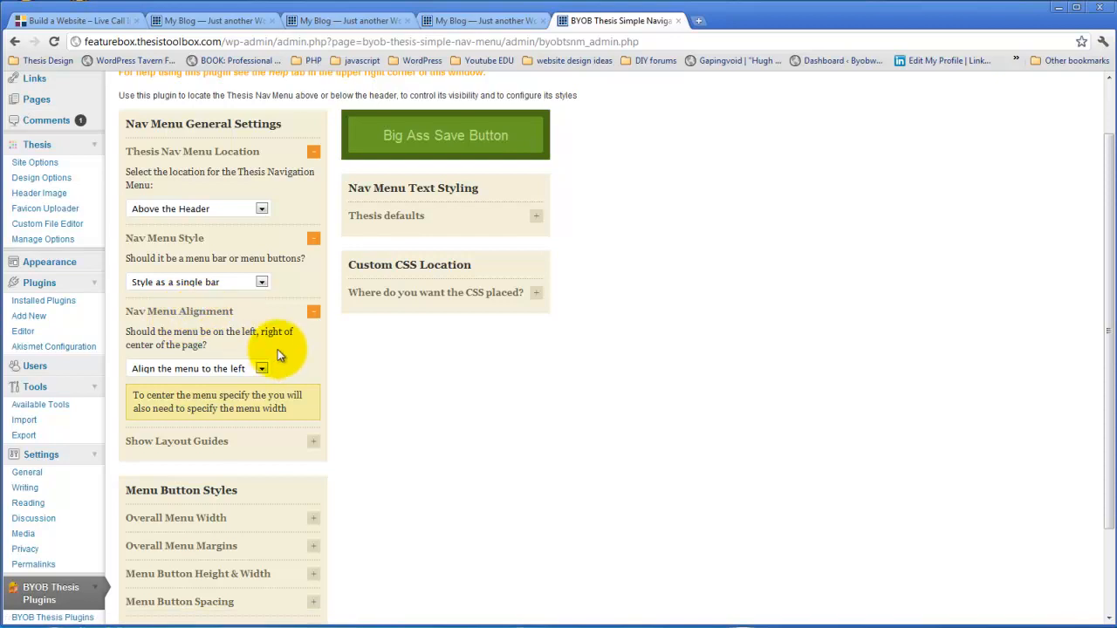
# Step: Enable the temporary layout guides for the nav menu and save the options
pyautogui.scroll(-2, 277, 349)
pyautogui.click(312, 329)
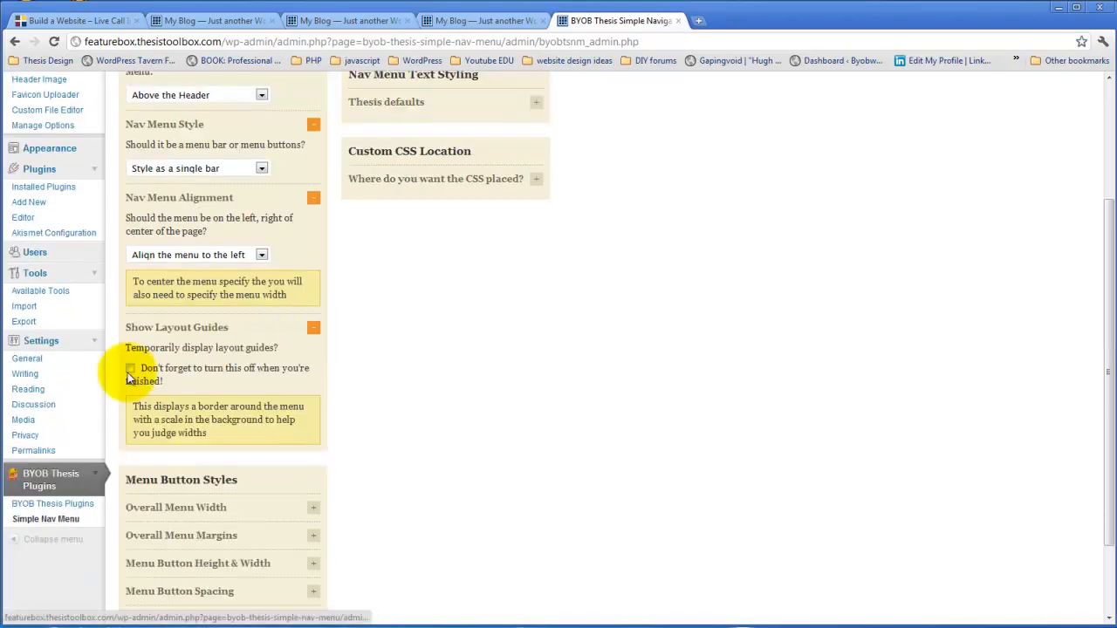
pyautogui.scroll(3, 228, 371)
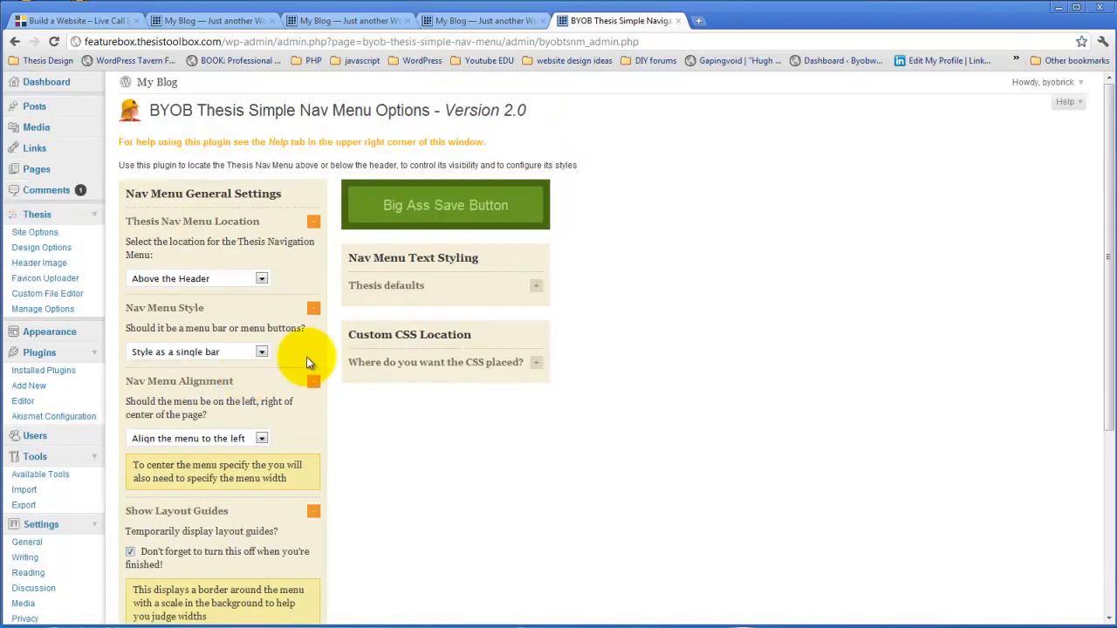
pyautogui.click(471, 218)
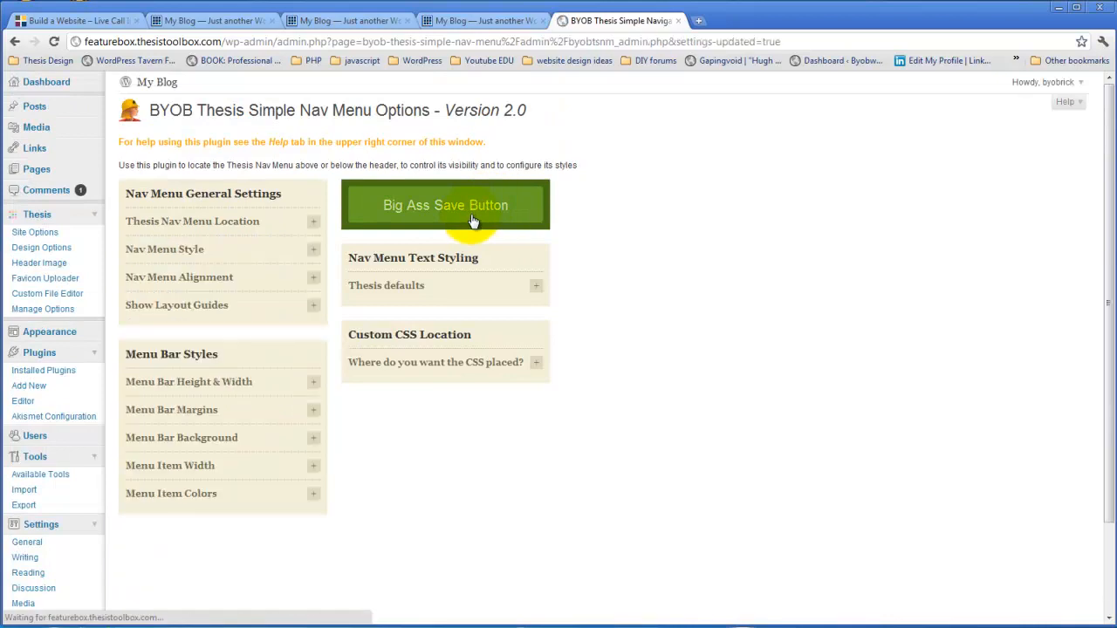
# Step: View the My Blog site in a new browser tab and go to its Home page to check the nav menu
pyautogui.rightClick(168, 84)
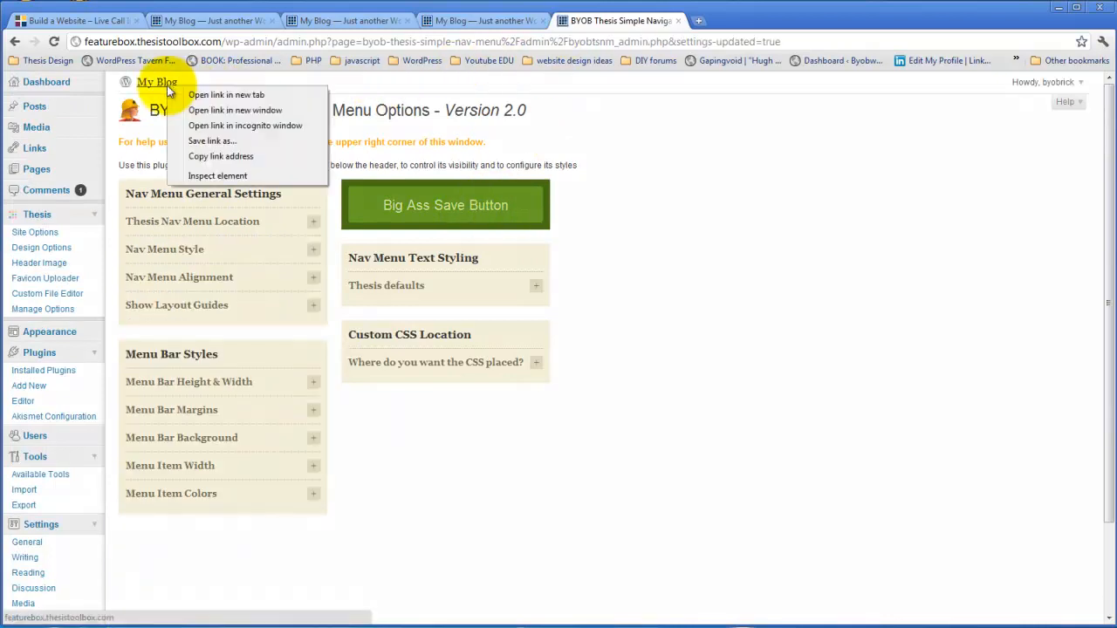
pyautogui.click(218, 94)
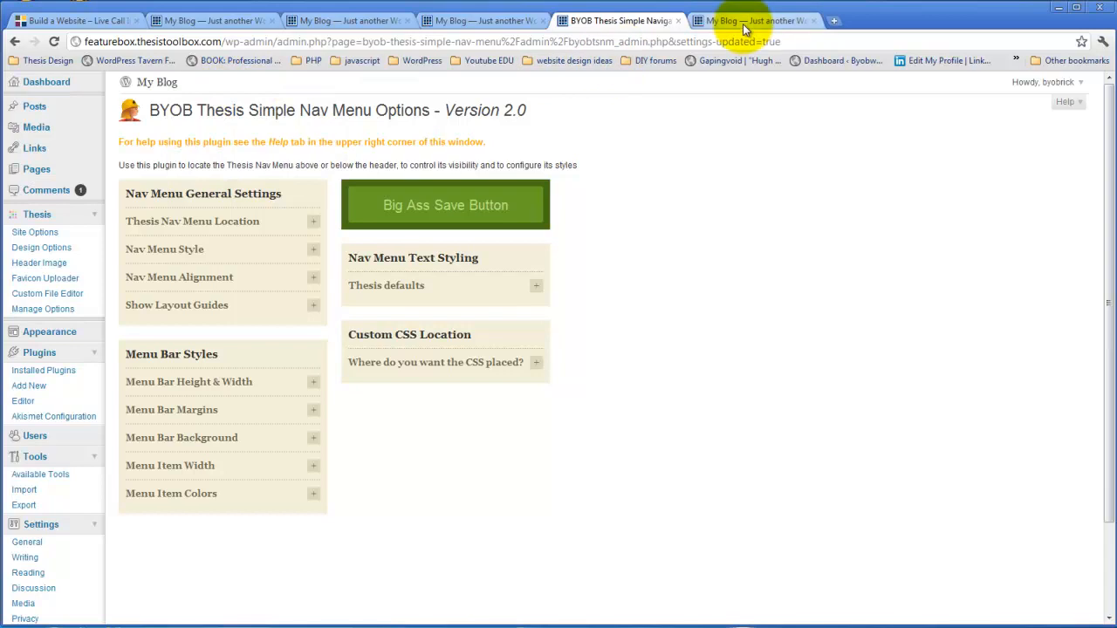
pyautogui.click(714, 20)
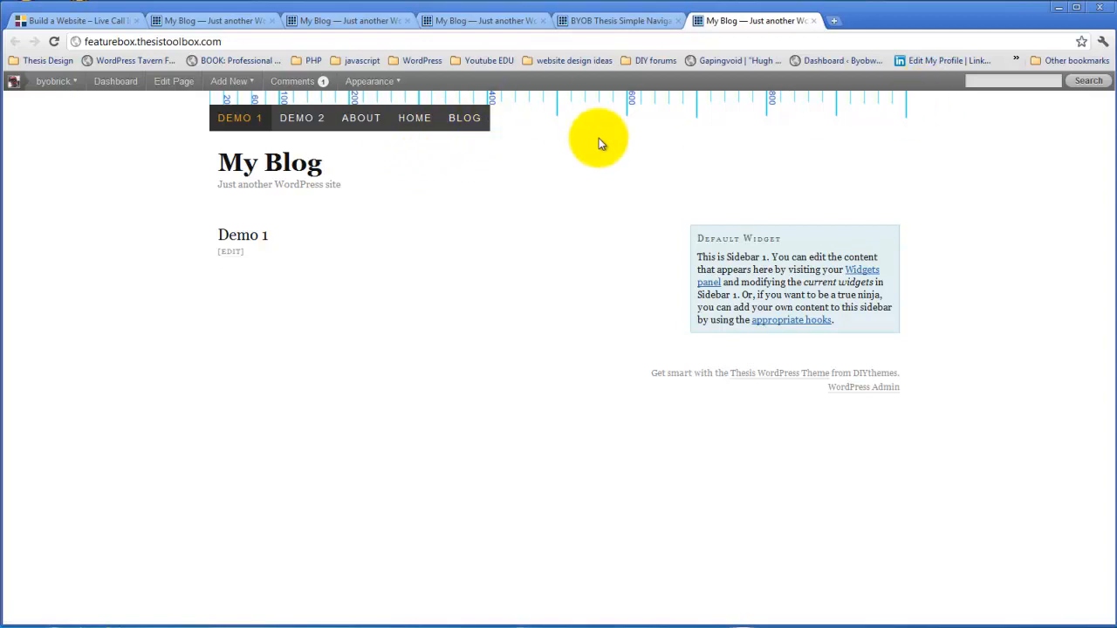
pyautogui.click(483, 135)
pyautogui.click(409, 116)
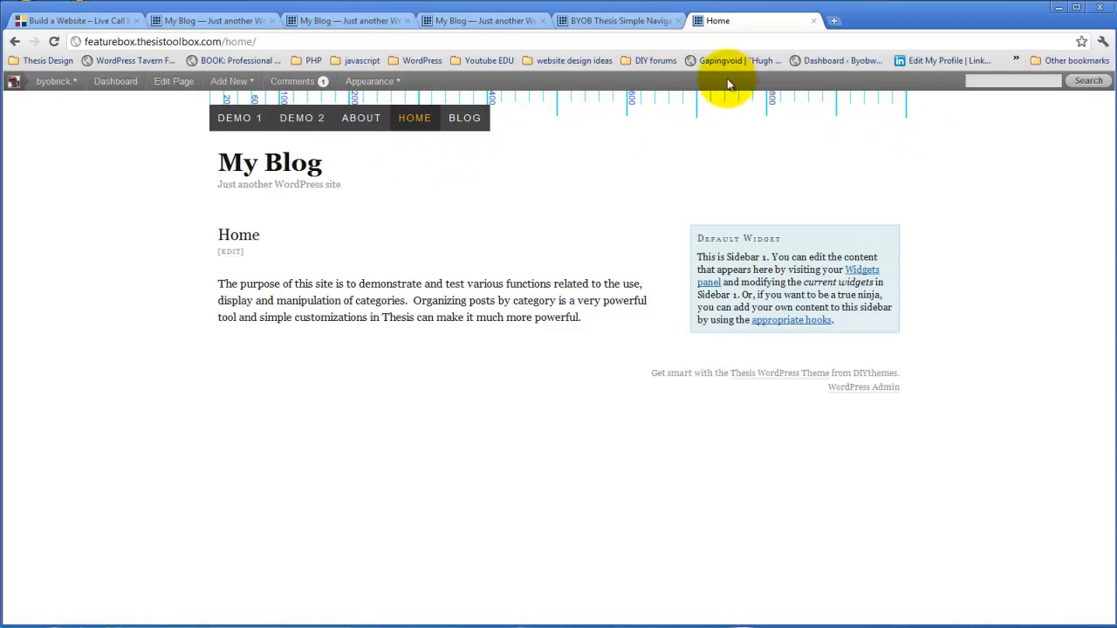
# Step: Set the menu bar background color to FF1C59, save, and check the result on the refreshed Home page
pyautogui.click(597, 20)
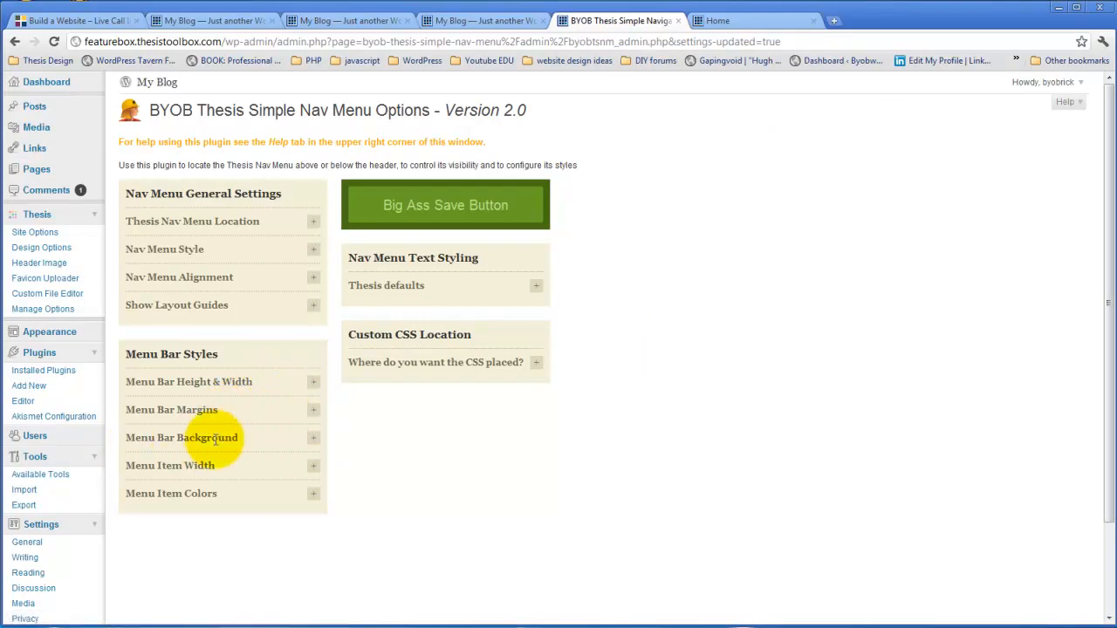
pyautogui.click(314, 445)
pyautogui.scroll(-1, 366, 441)
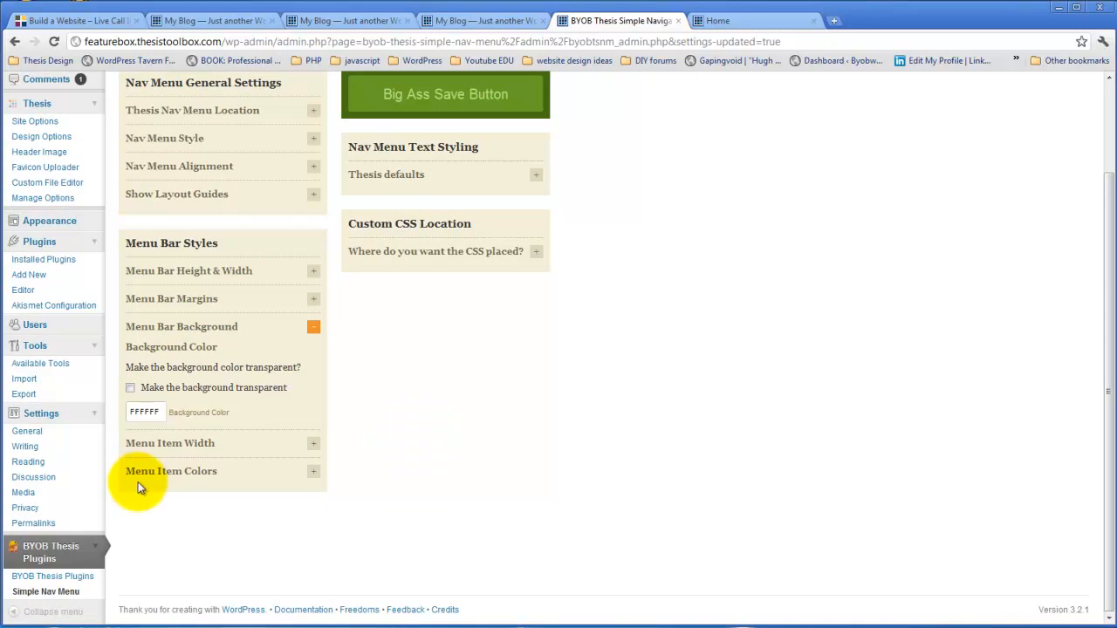
pyautogui.click(159, 411)
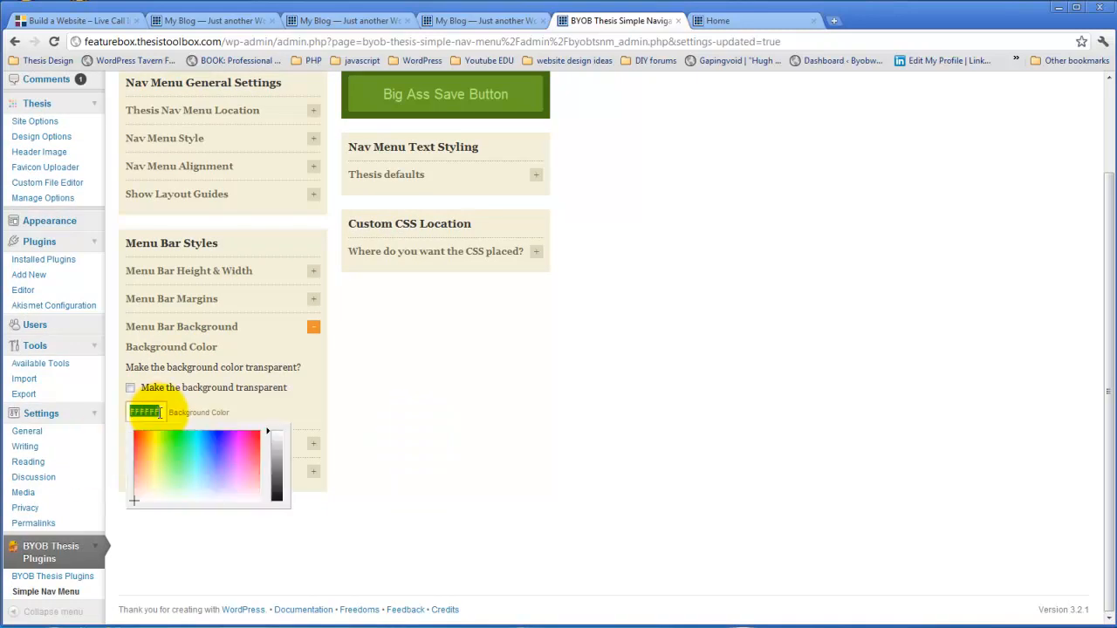
pyautogui.click(256, 434)
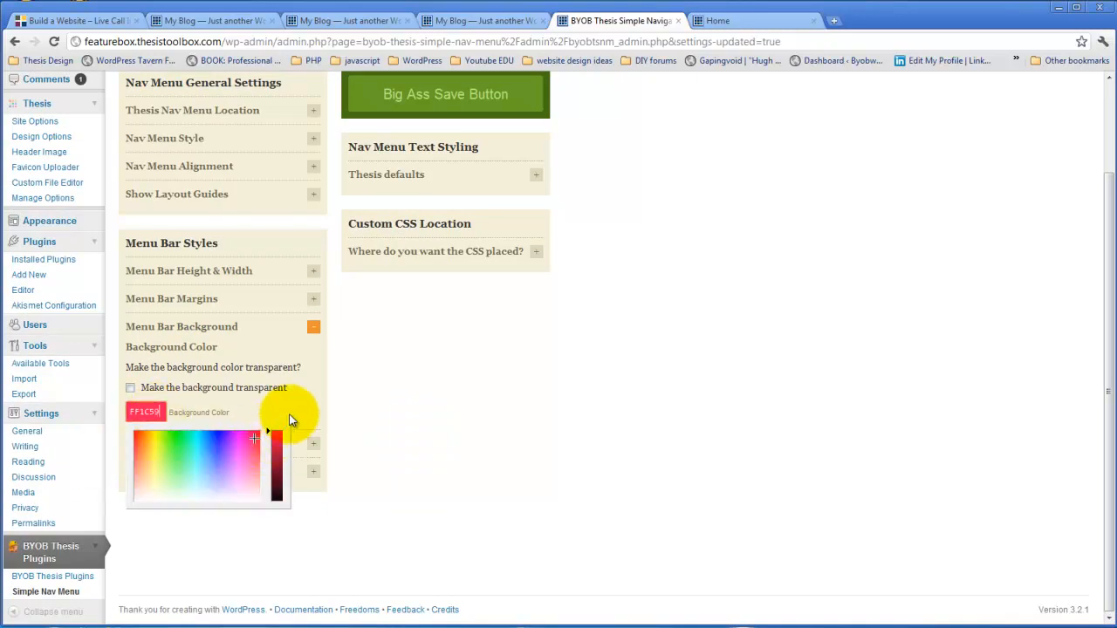
pyautogui.click(291, 402)
pyautogui.click(480, 115)
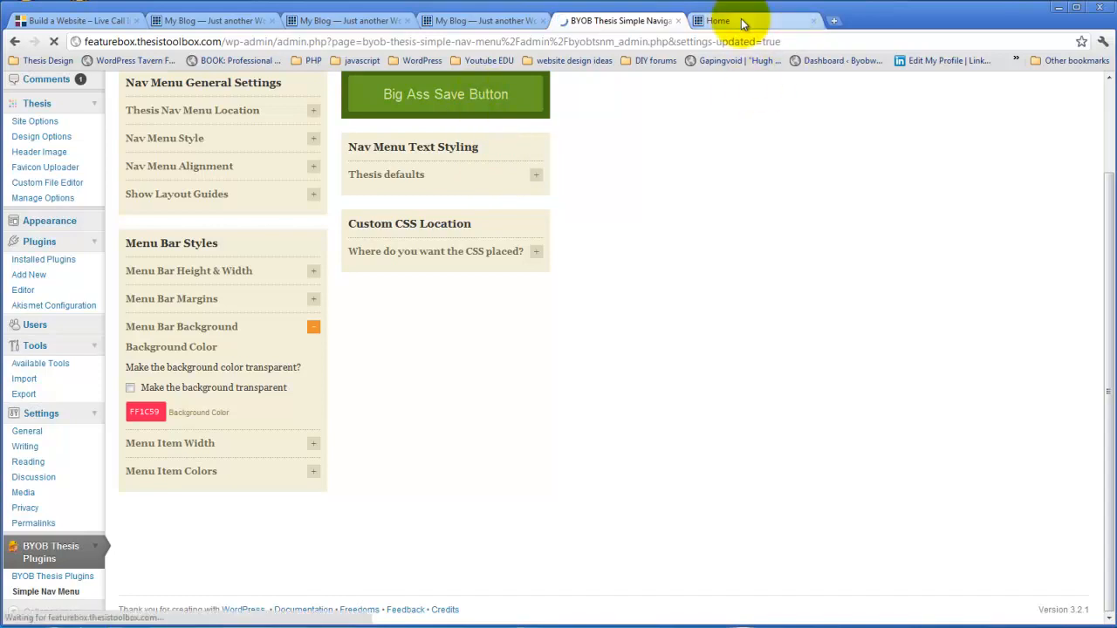
pyautogui.click(740, 19)
pyautogui.click(53, 41)
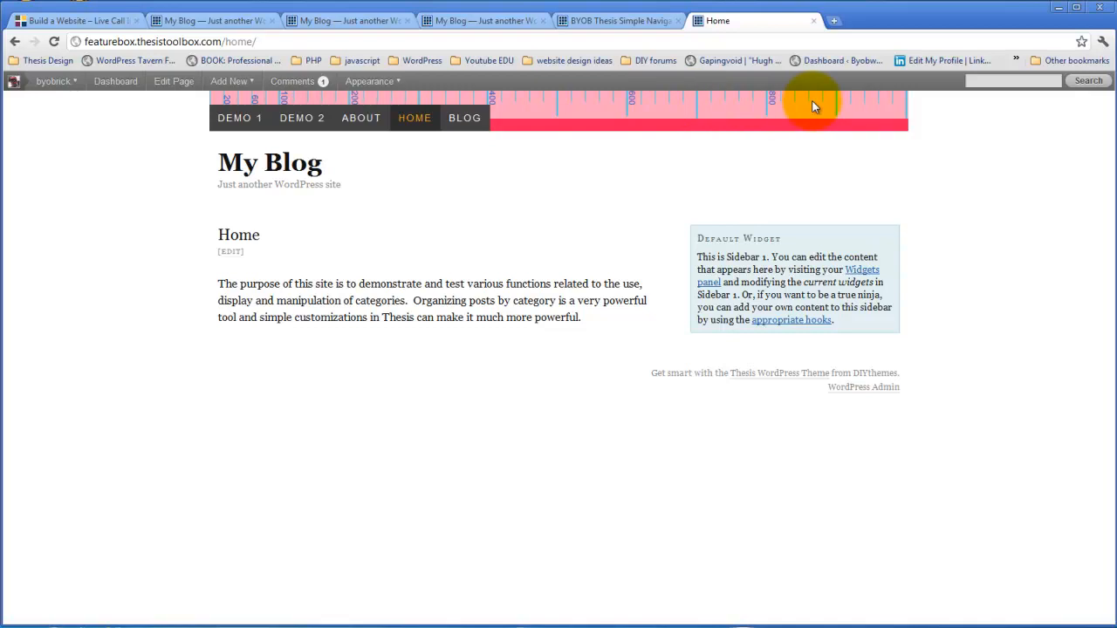
# Step: Turn off the nav menu layout guides, save the options, and check the site's Home page
pyautogui.click(643, 21)
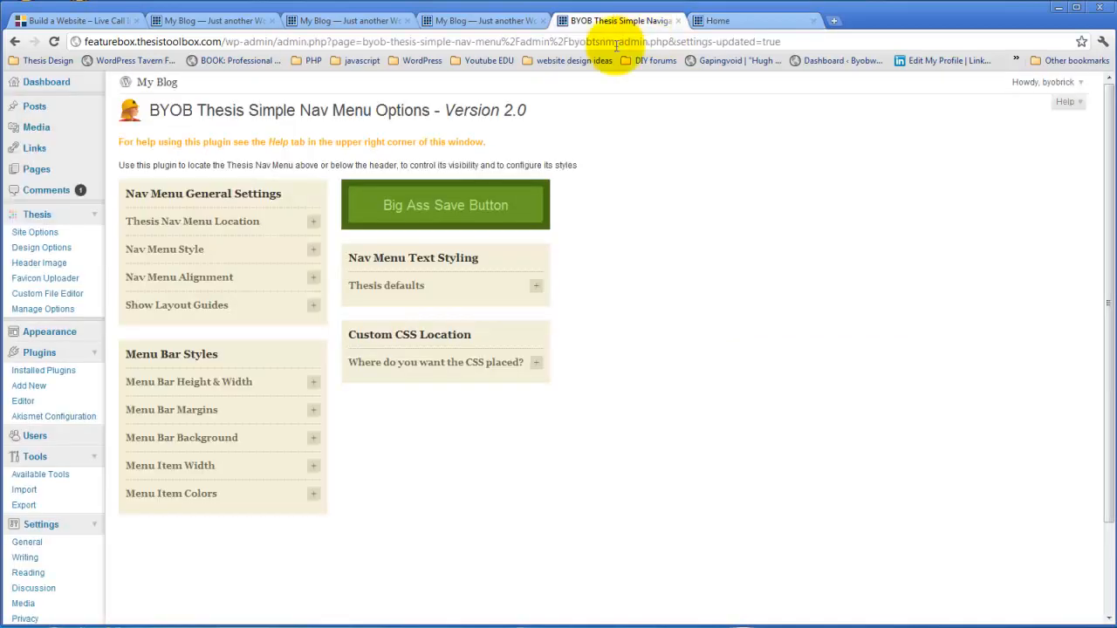
pyautogui.click(312, 305)
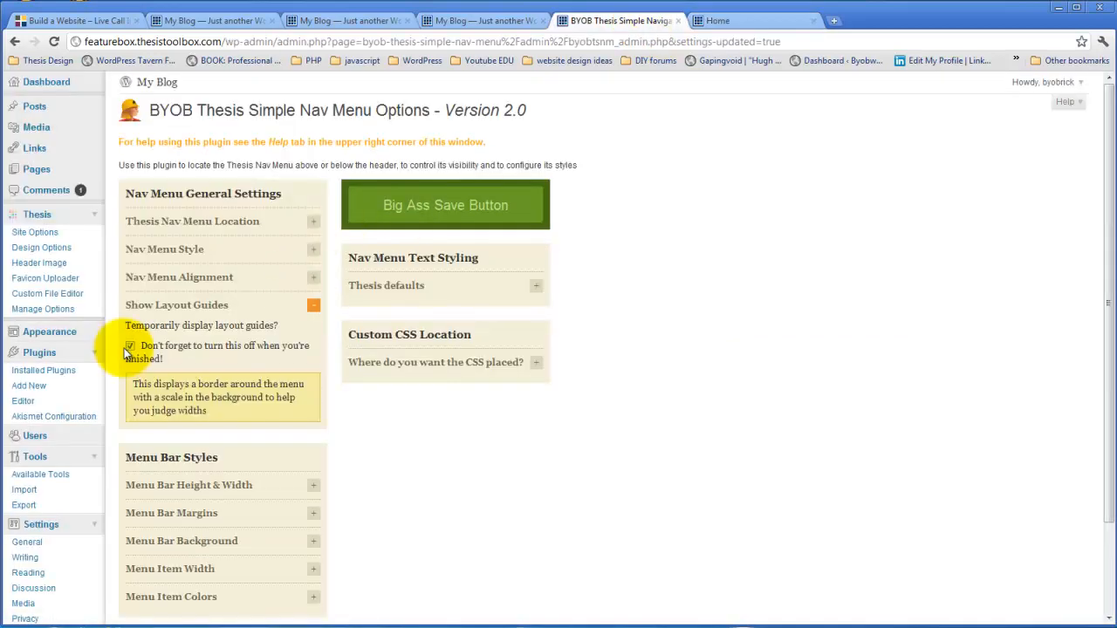
pyautogui.click(454, 214)
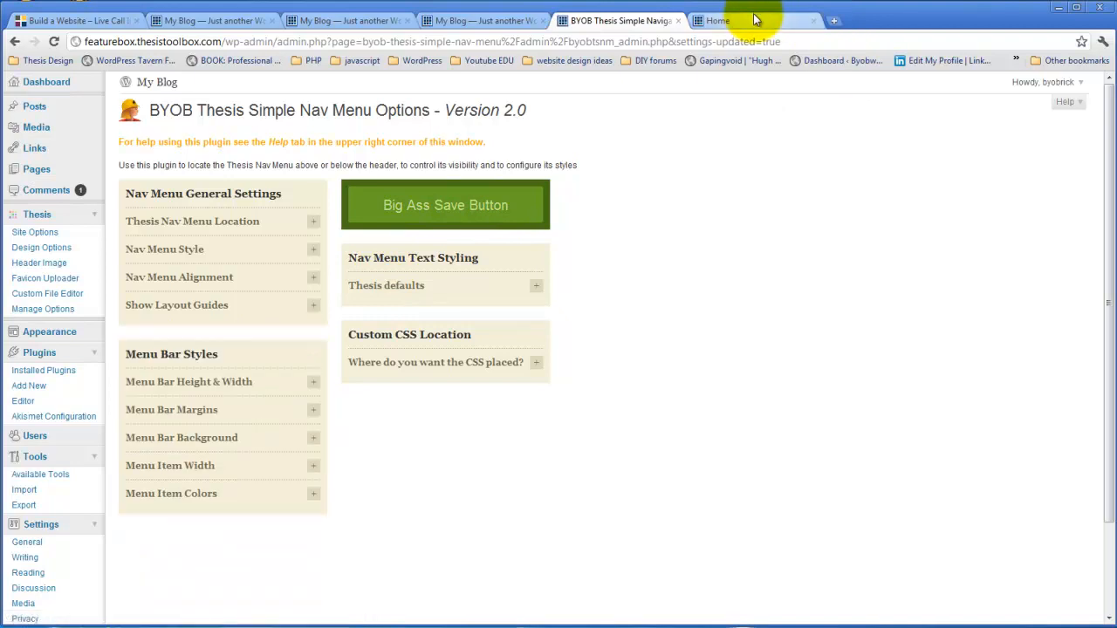
pyautogui.click(755, 19)
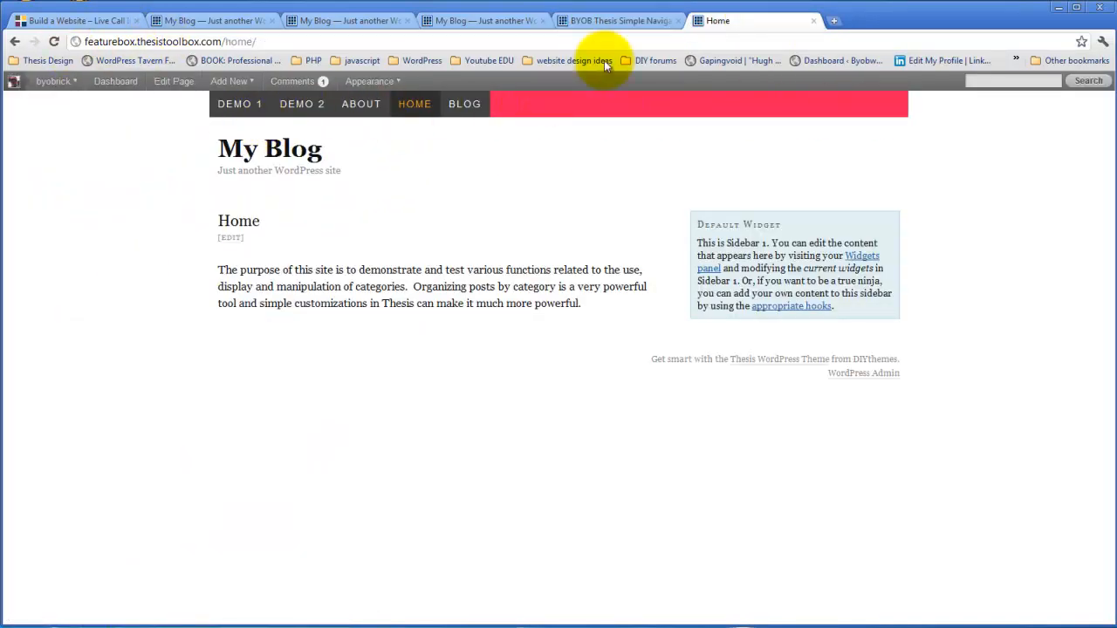
# Step: Copy the nav menu's link background color code from the Thesis Design Options
pyautogui.click(597, 25)
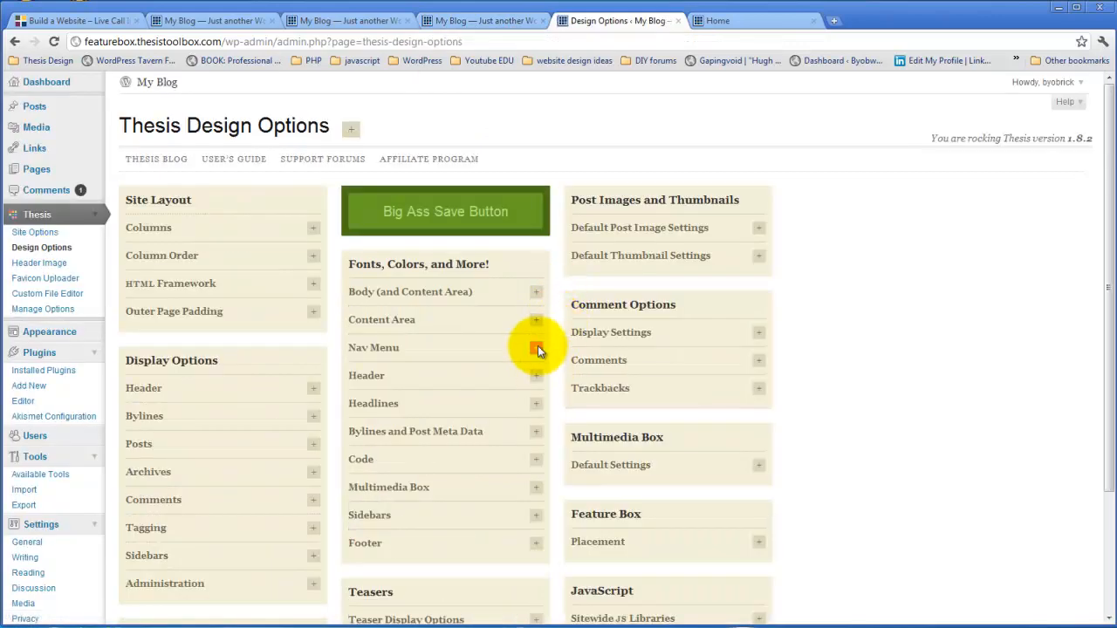
pyautogui.click(534, 347)
pyautogui.scroll(-3, 523, 435)
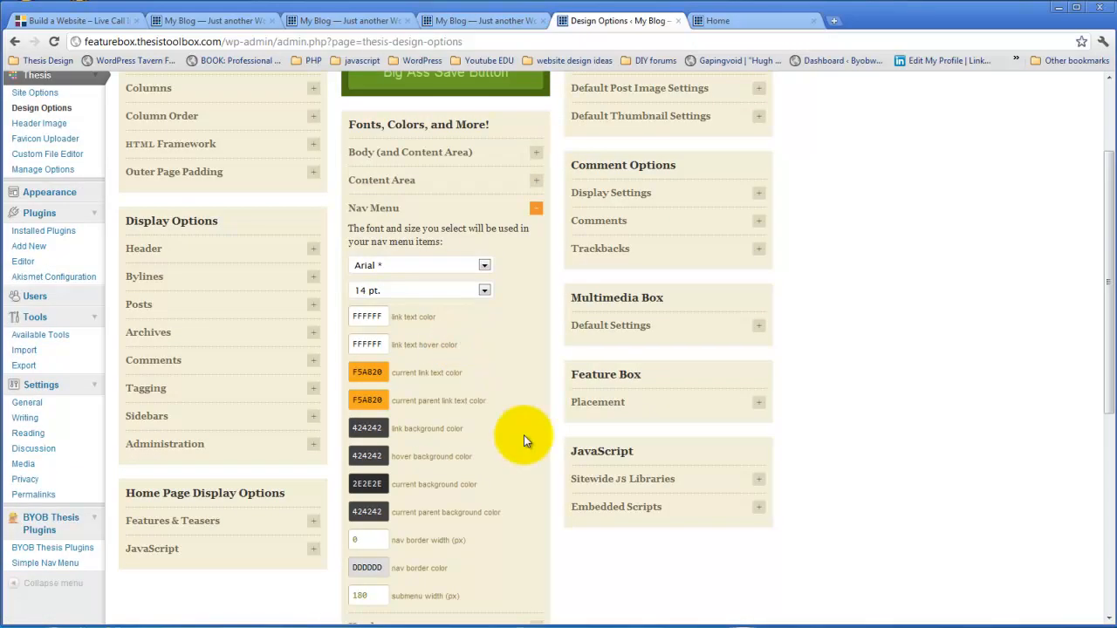
pyautogui.click(367, 428)
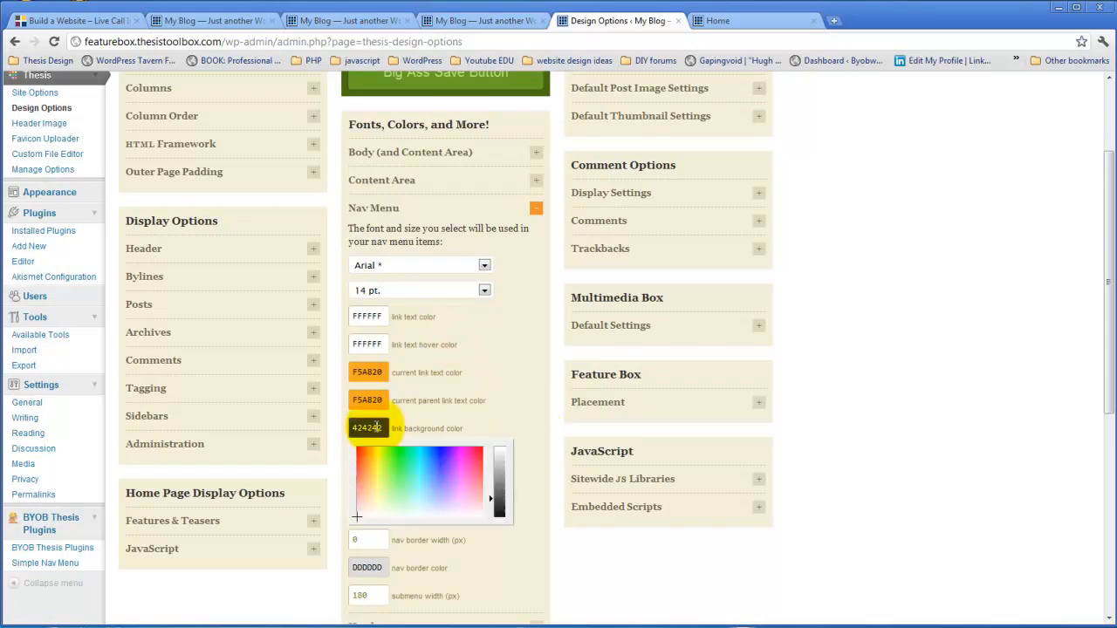
pyautogui.click(501, 406)
pyautogui.scroll(-3, 99, 296)
# Step: Set the menu bar background color to 424242, save, and check the bar on the site's Home and About pages
pyautogui.click(48, 284)
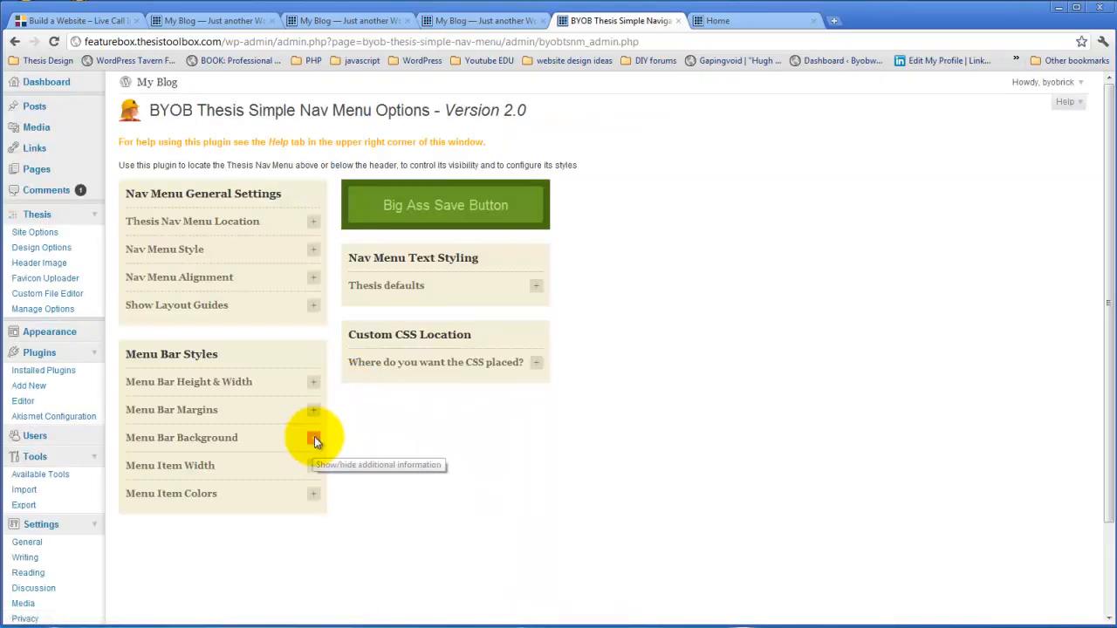
pyautogui.click(312, 438)
pyautogui.click(142, 523)
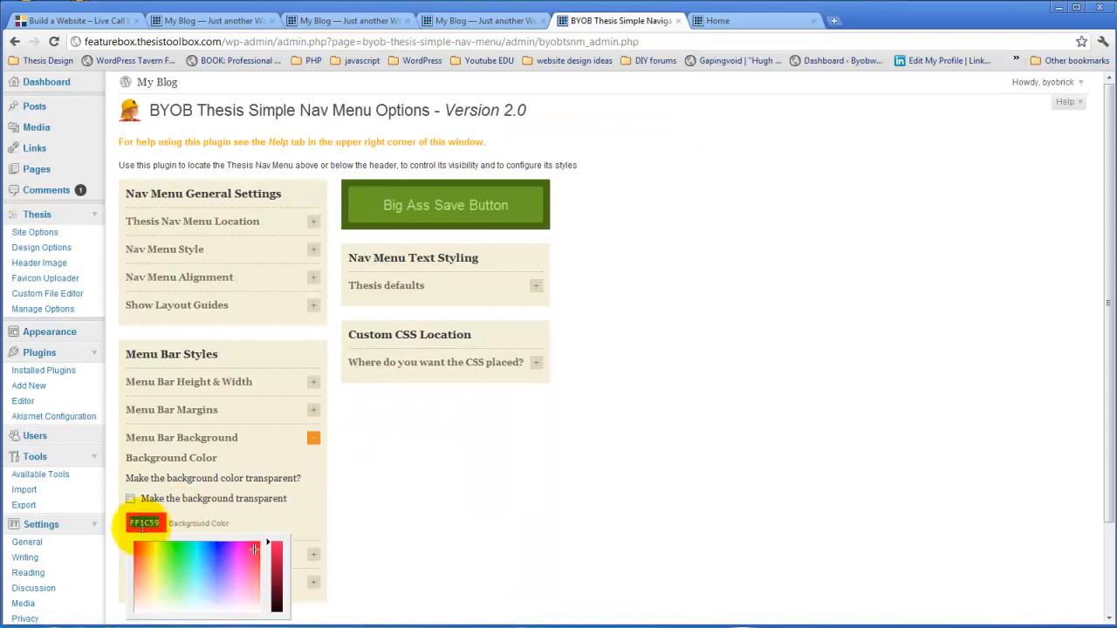
pyautogui.click(345, 410)
pyautogui.click(441, 205)
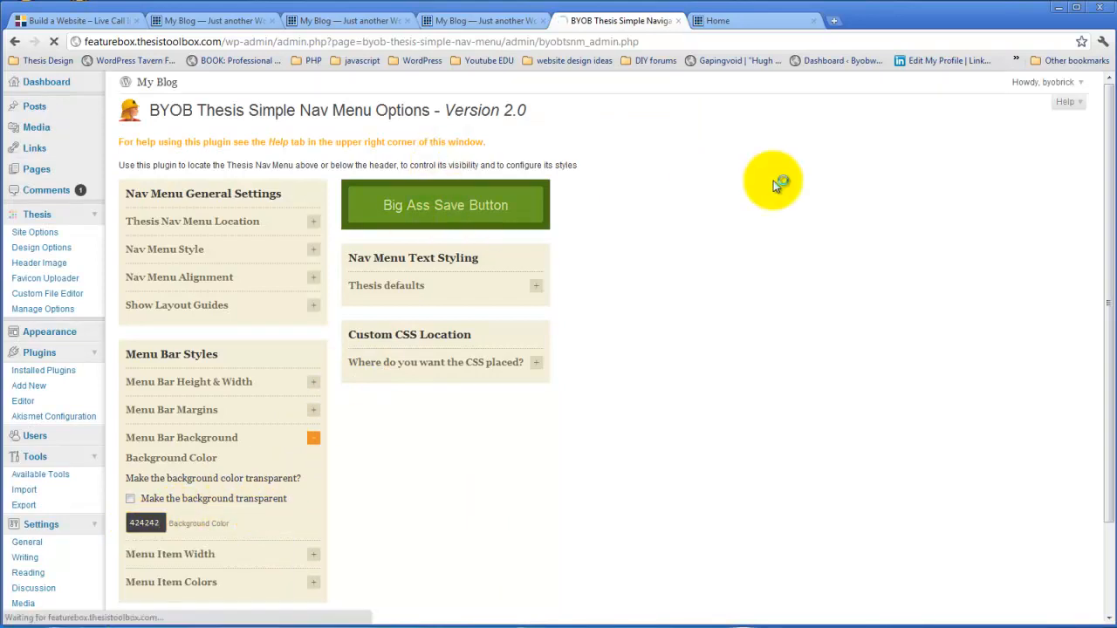
pyautogui.click(742, 20)
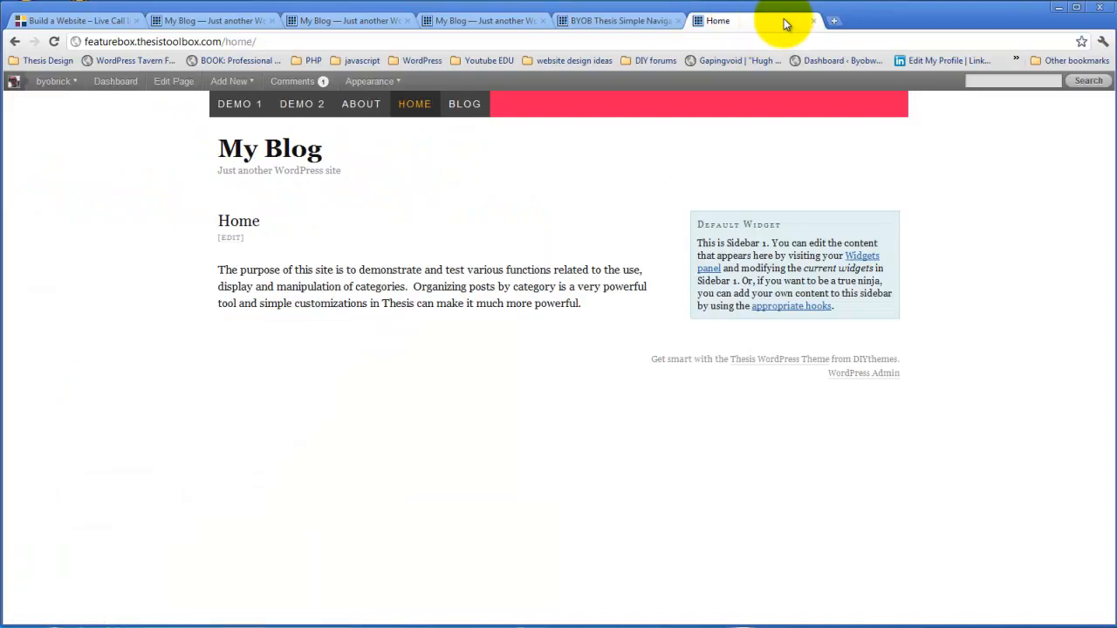
pyautogui.click(54, 41)
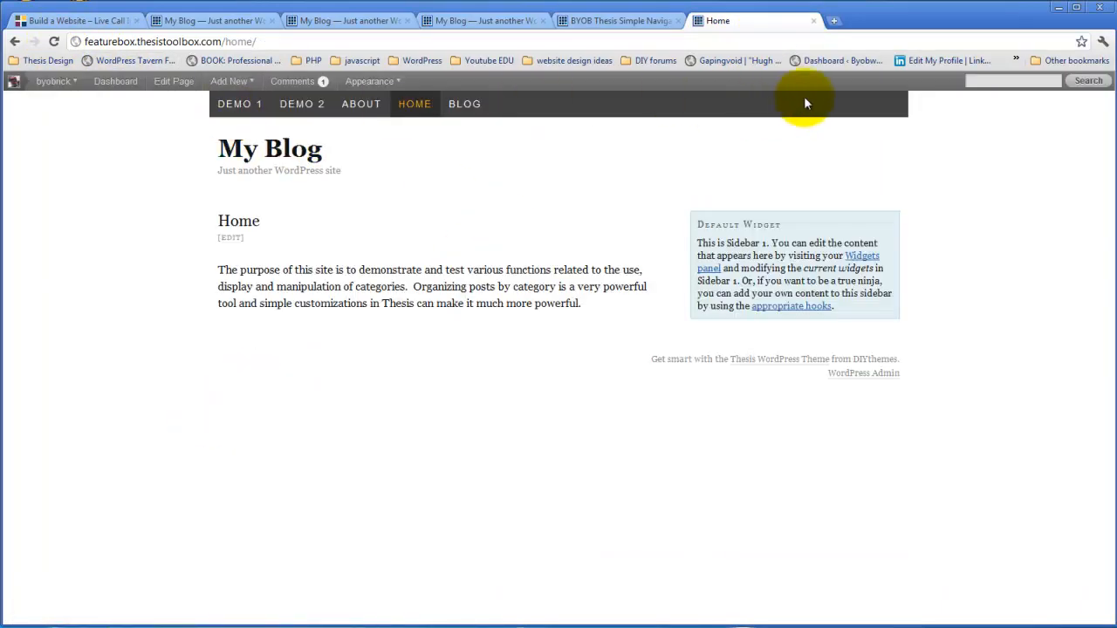
pyautogui.click(360, 106)
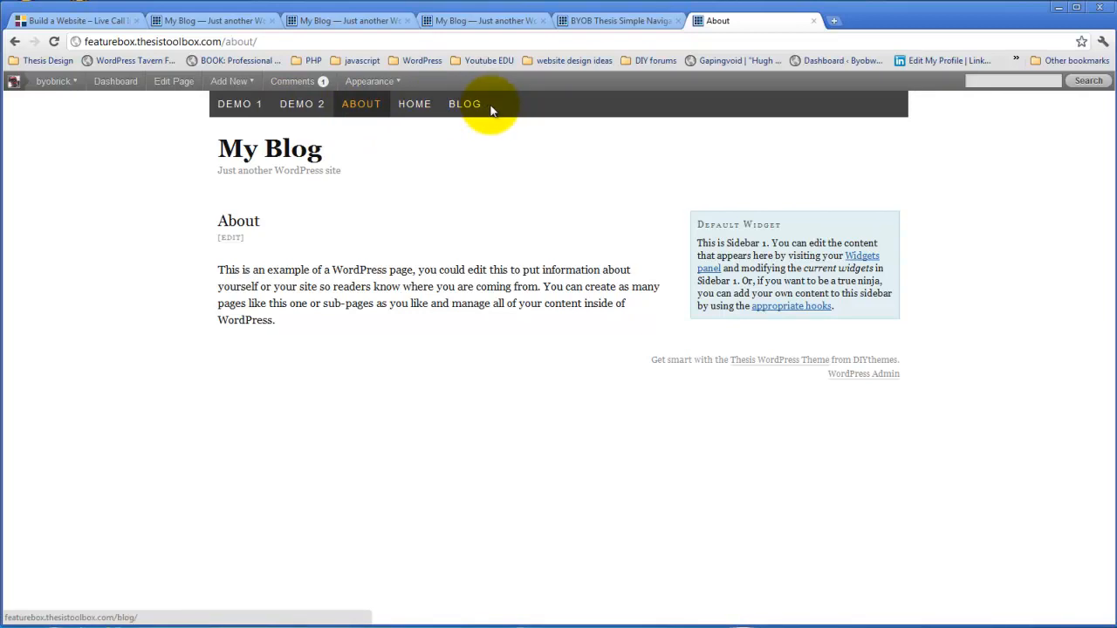
# Step: Set the typical menu item left and right padding to 50 pixels in the Menu Item Width settings
pyautogui.click(597, 23)
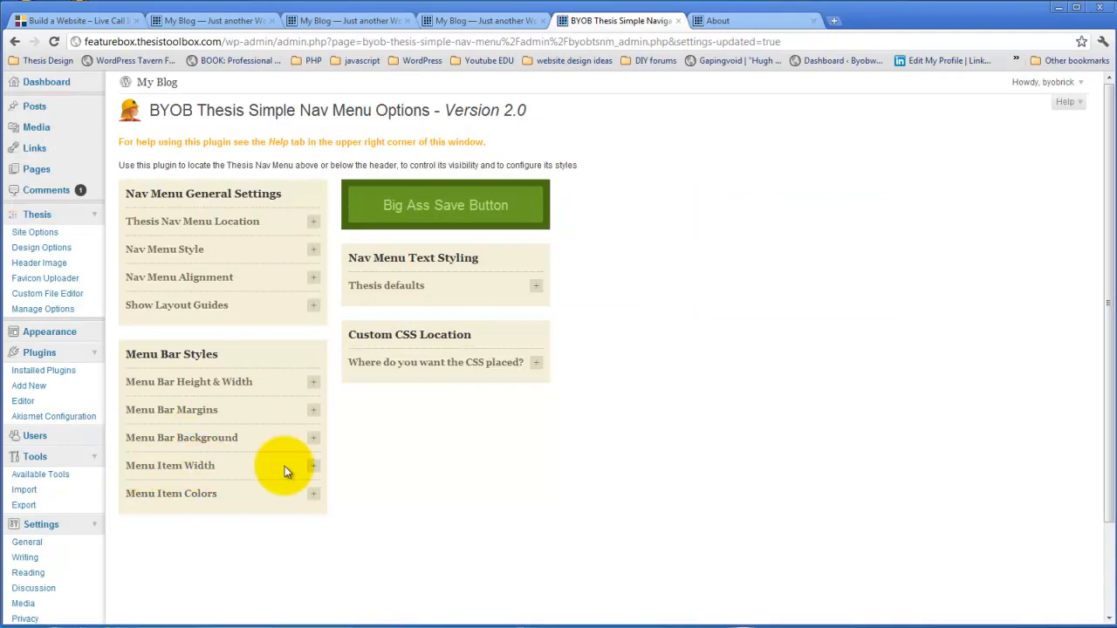
pyautogui.click(314, 465)
pyautogui.scroll(-3, 317, 460)
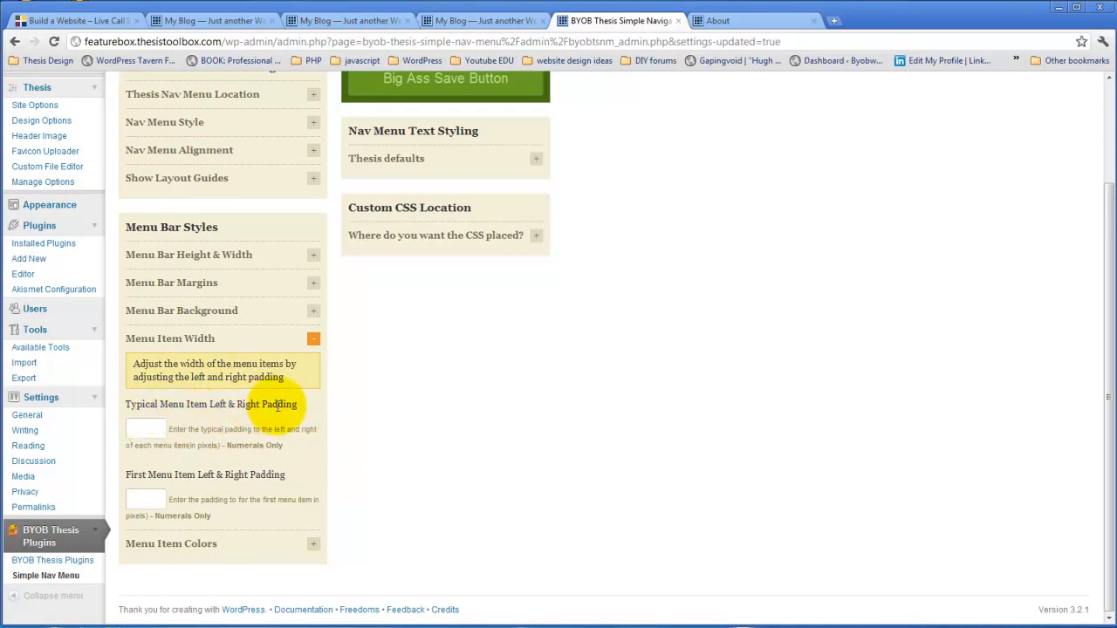
pyautogui.write('50')
pyautogui.click(206, 435)
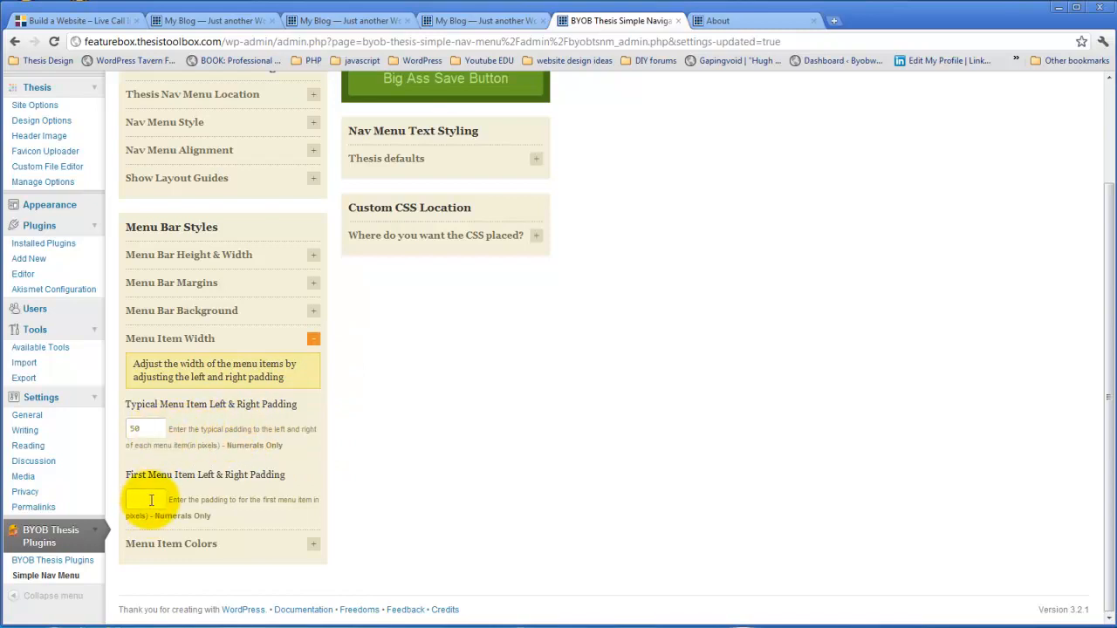
# Step: Save the nav menu options and check the menu item padding on the site's reloaded About page
pyautogui.scroll(2, 264, 464)
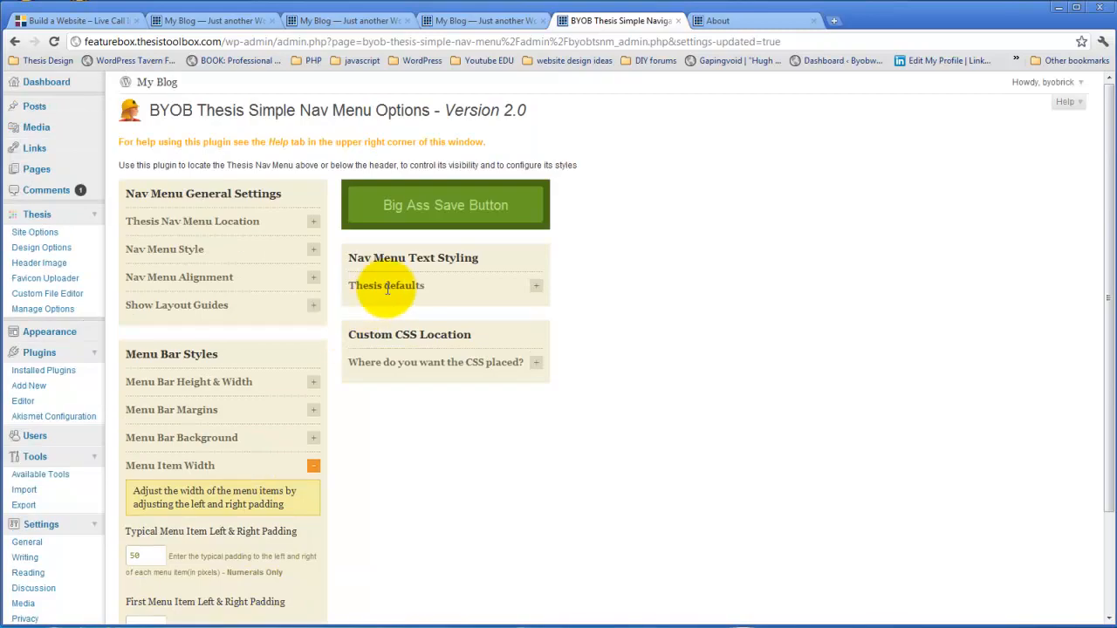
pyautogui.click(445, 206)
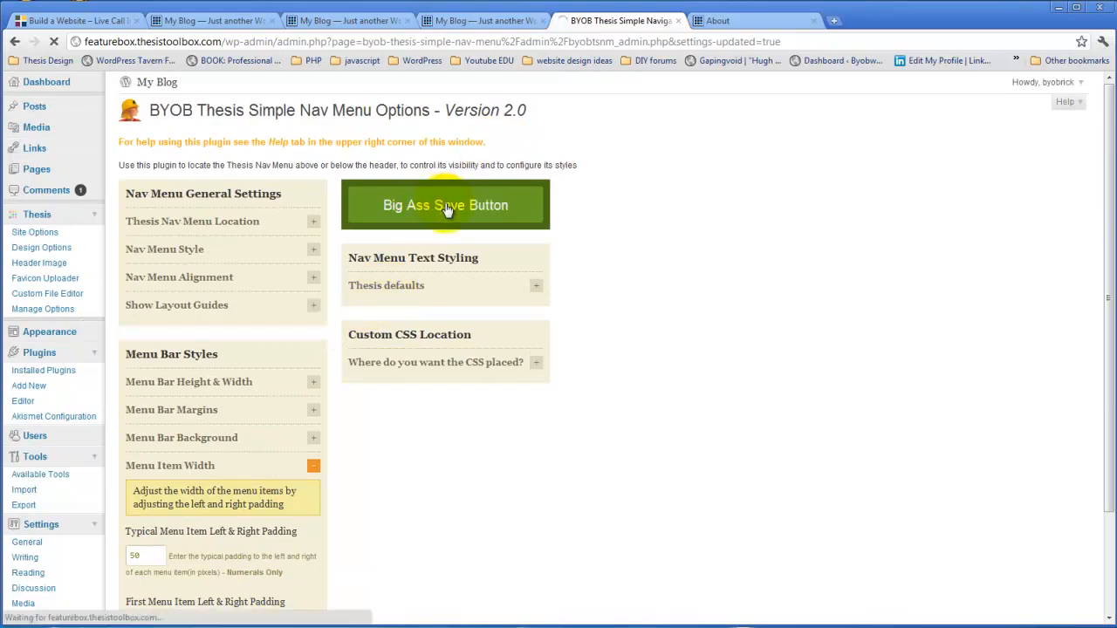
pyautogui.click(721, 21)
pyautogui.click(53, 41)
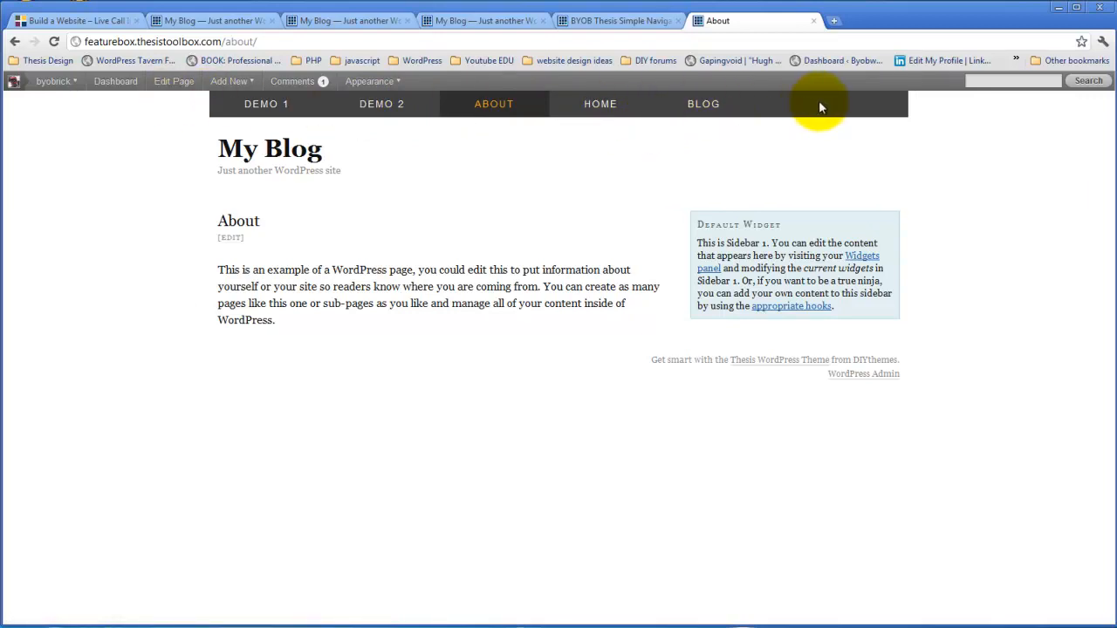
# Step: Turn on the nav menu layout guides, save, and examine the unused menu bar width on the About page
pyautogui.click(606, 21)
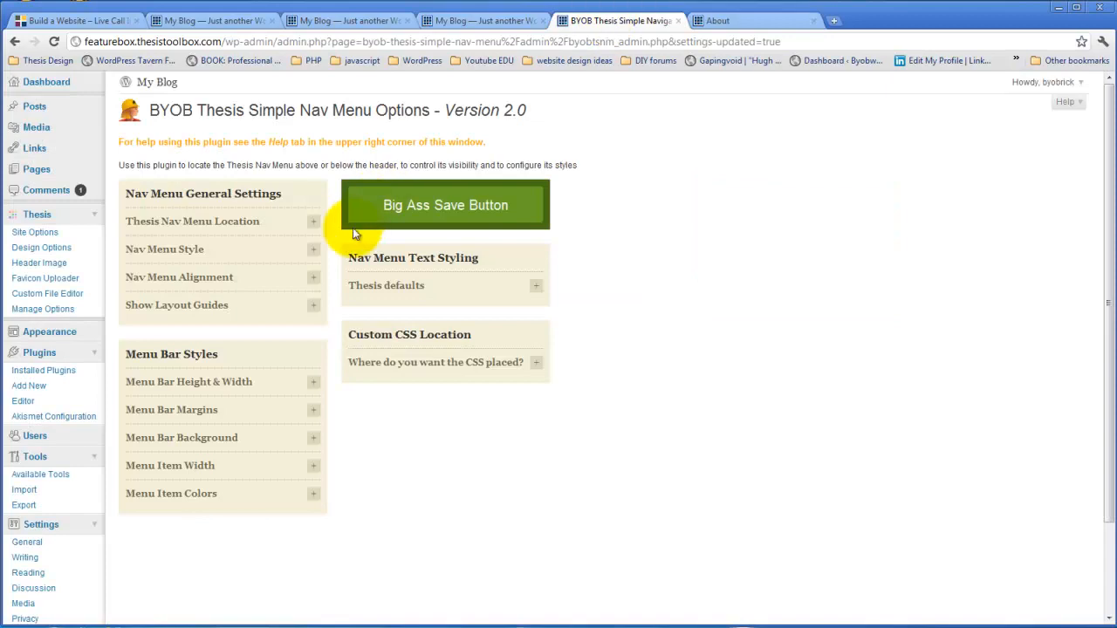
pyautogui.click(311, 304)
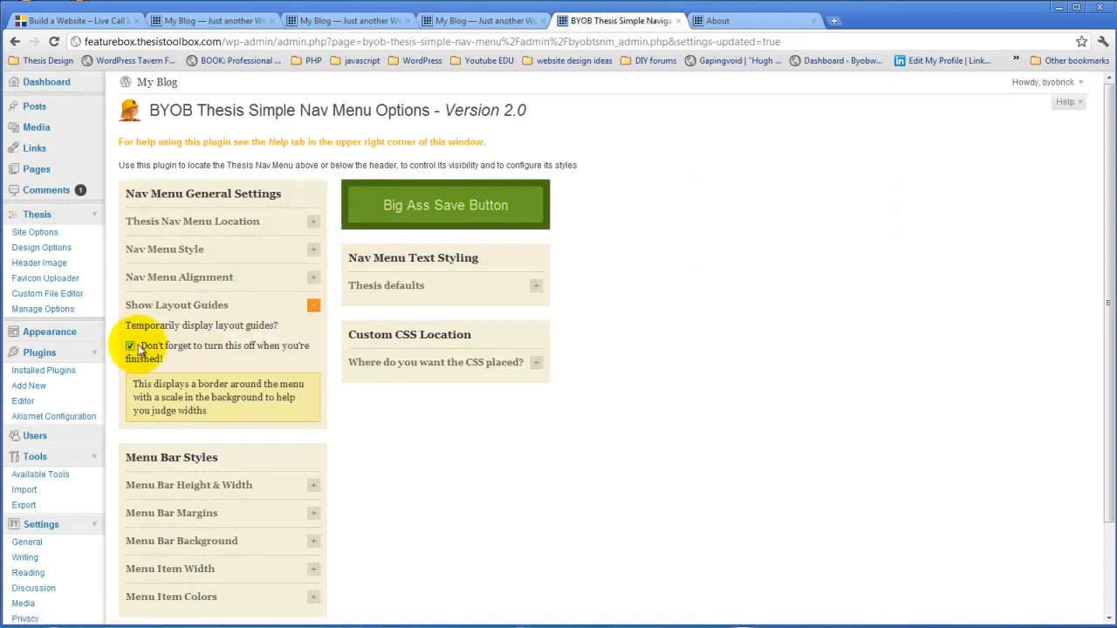
pyautogui.click(719, 20)
pyautogui.click(53, 41)
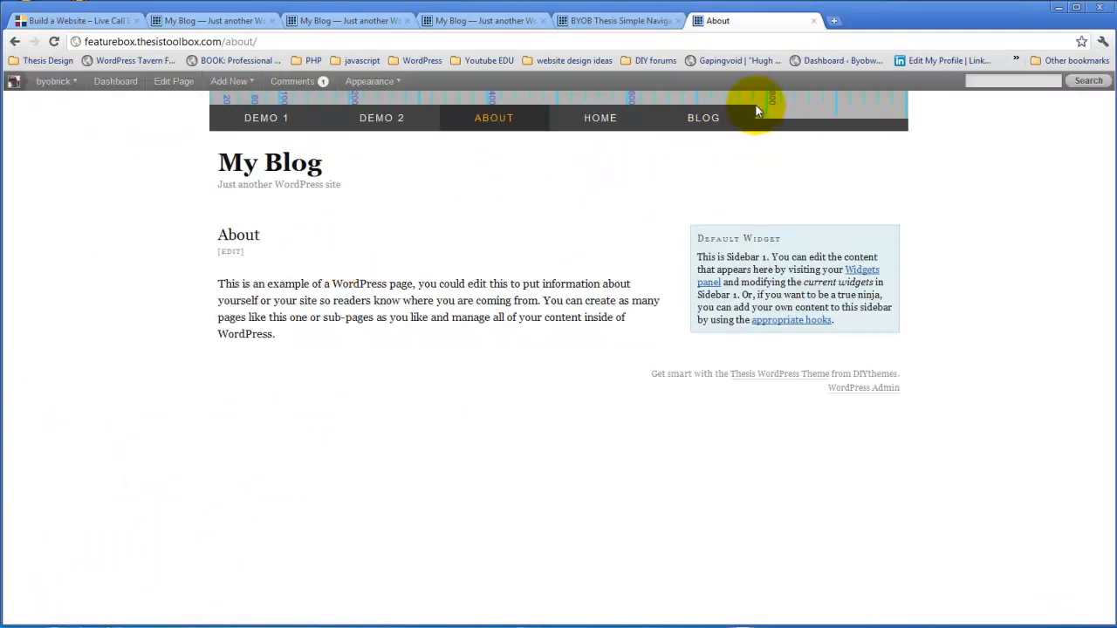
pyautogui.moveTo(755, 112); pyautogui.dragTo(914, 103)
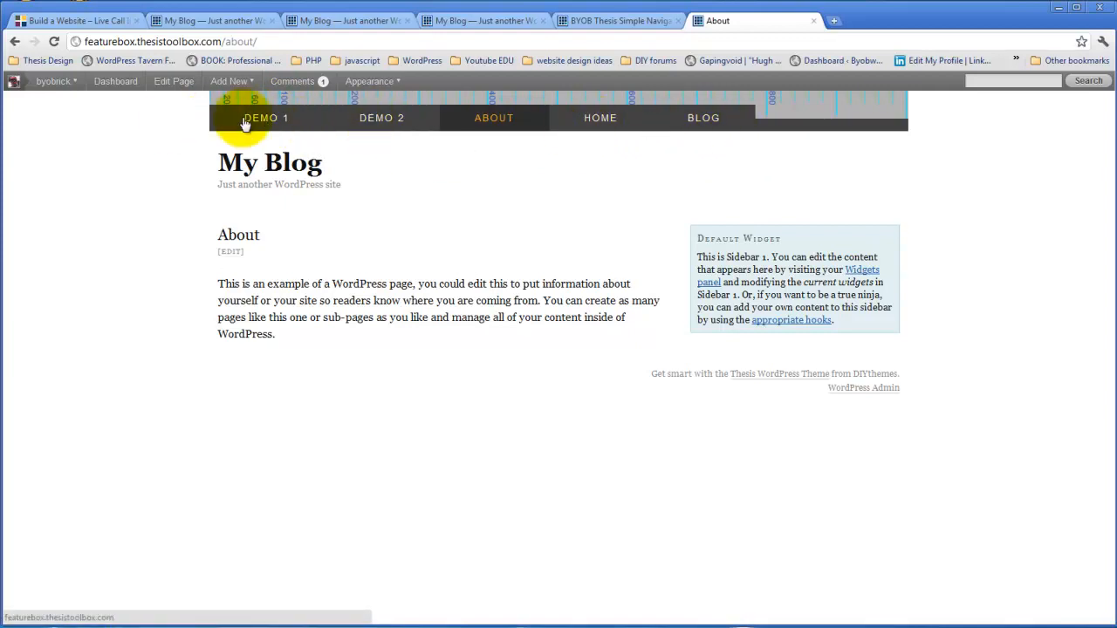
# Step: Set the typical menu item left and right padding to 70 pixels, save, and check the reloaded About page
pyautogui.click(635, 21)
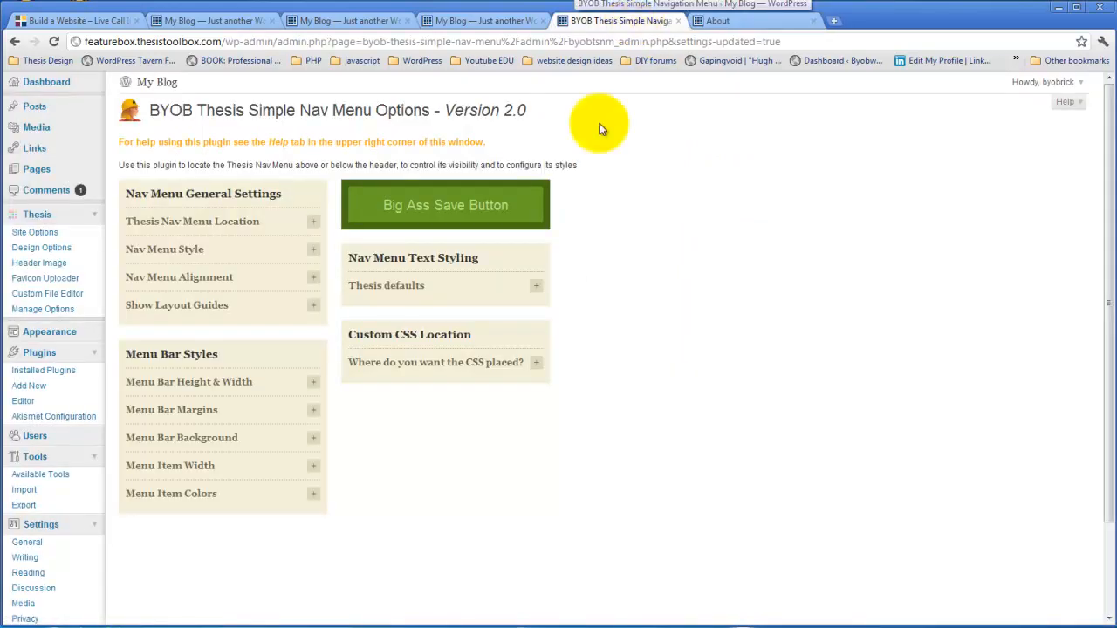
pyautogui.click(313, 468)
pyautogui.scroll(-3, 148, 541)
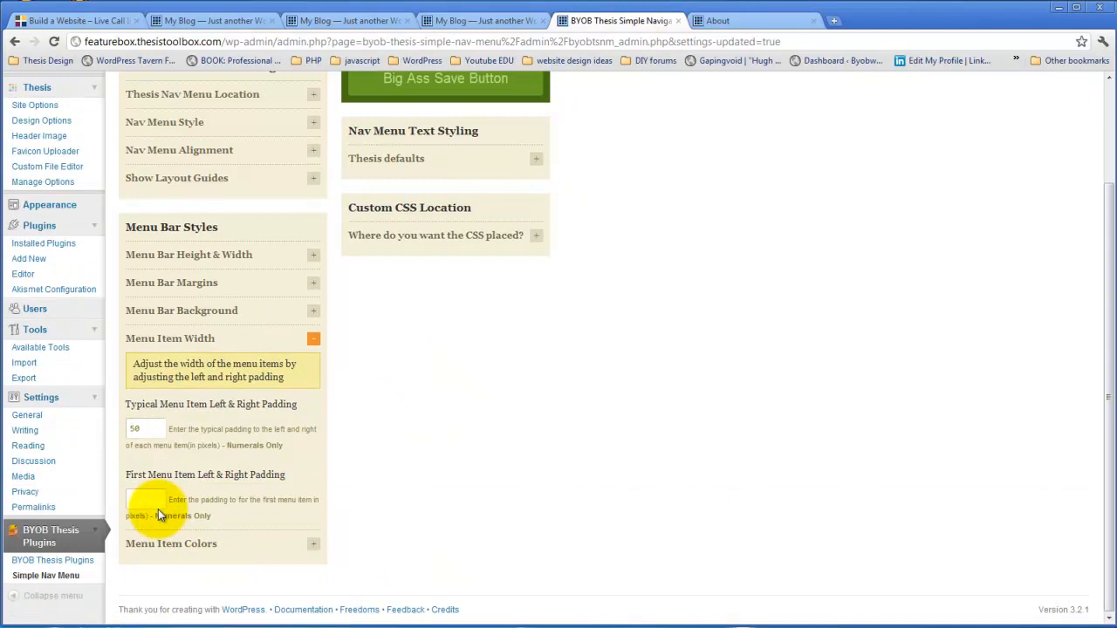
pyautogui.doubleClick(137, 427)
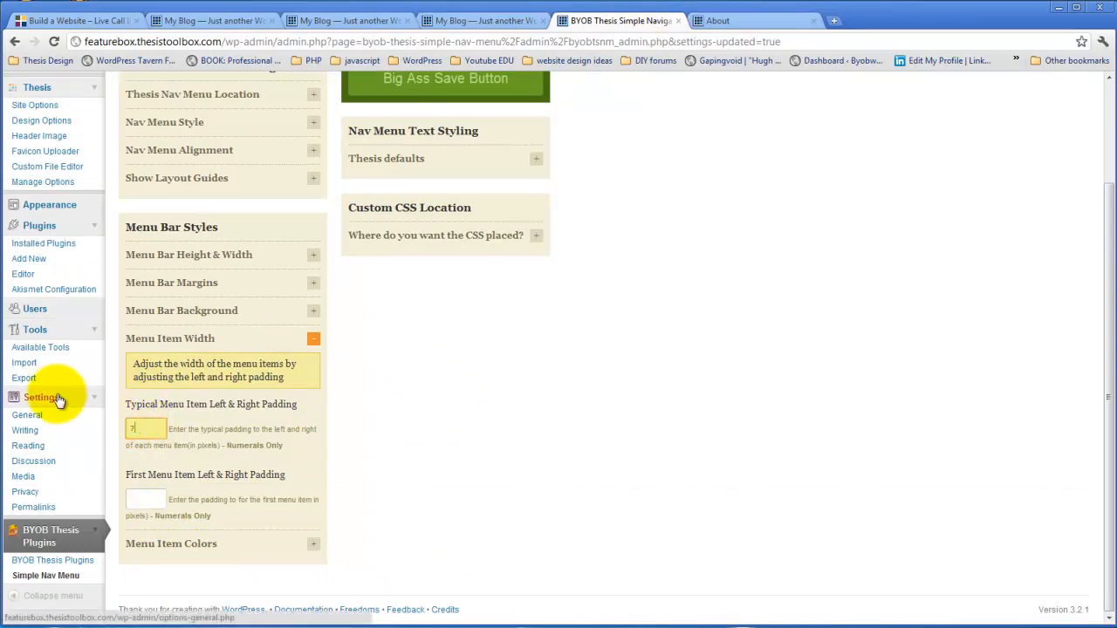
pyautogui.scroll(3, 373, 232)
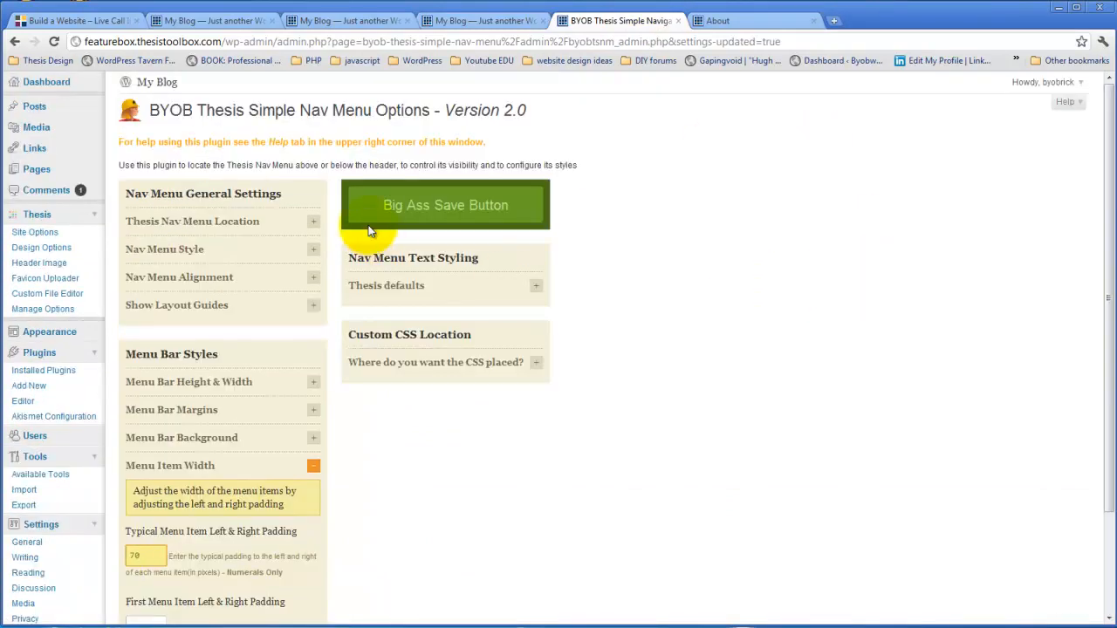
pyautogui.click(730, 23)
pyautogui.click(53, 41)
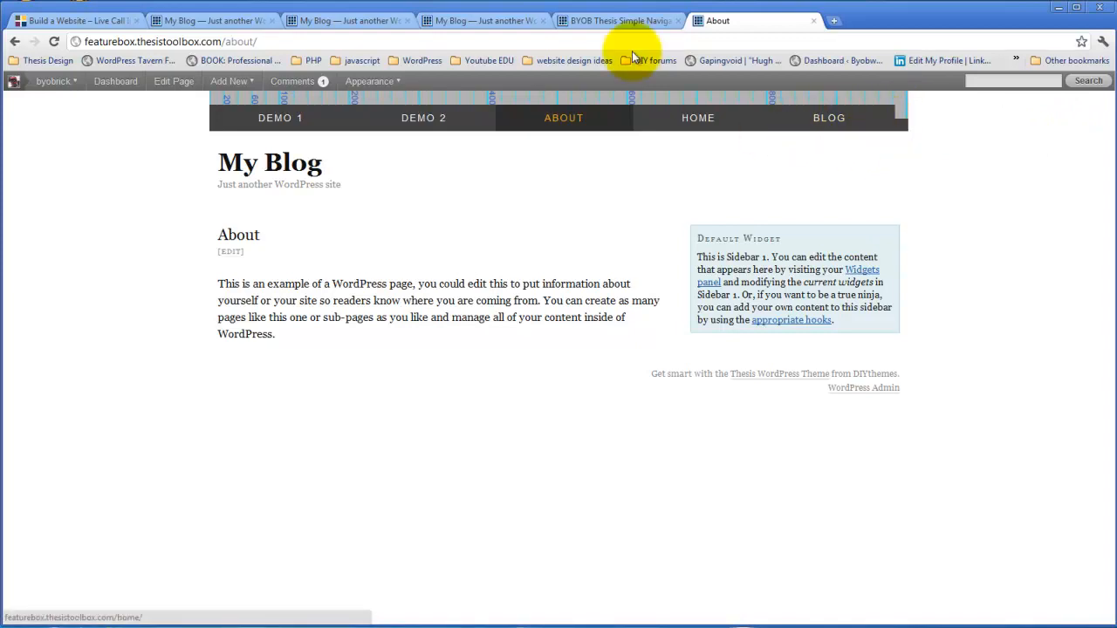
# Step: Try a typical menu item left and right padding of 72 pixels, save, and check the reloaded About page
pyautogui.click(580, 20)
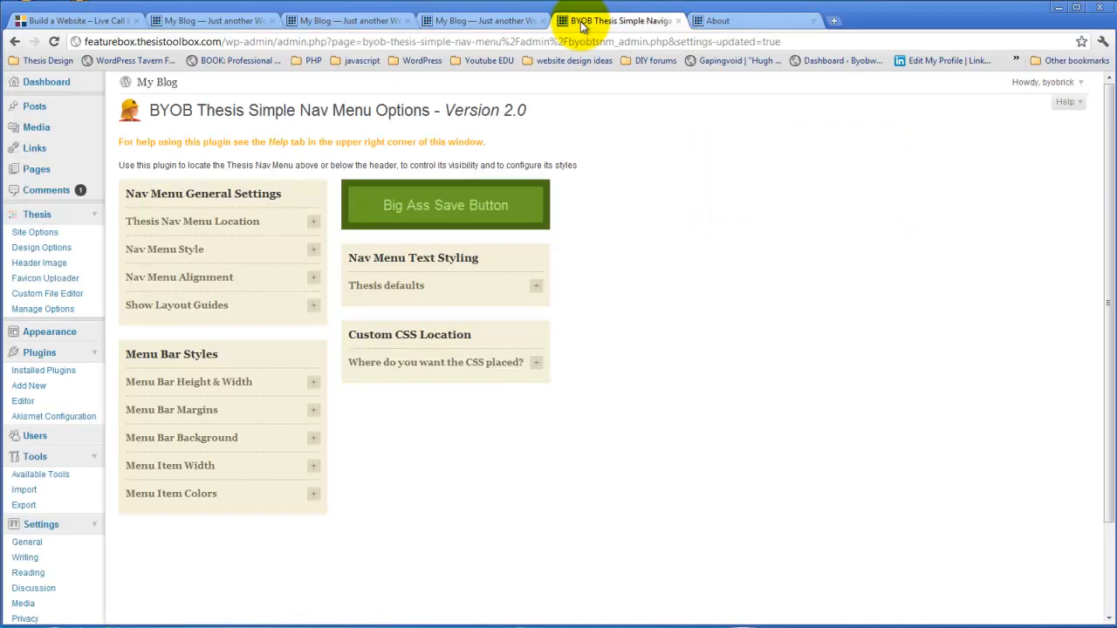
pyautogui.click(314, 466)
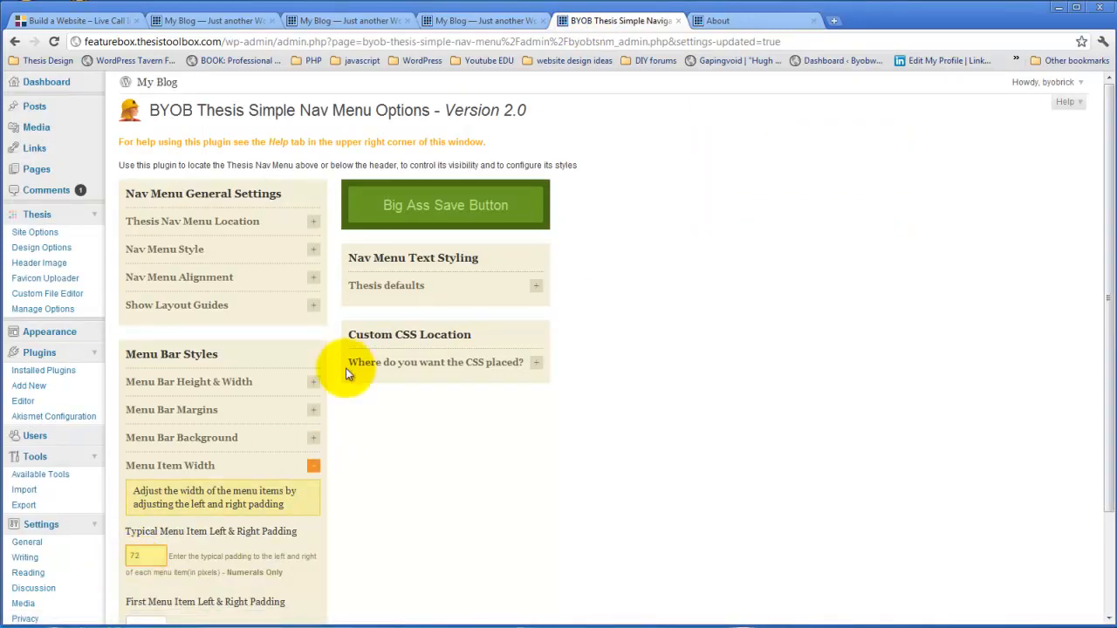
pyautogui.click(463, 218)
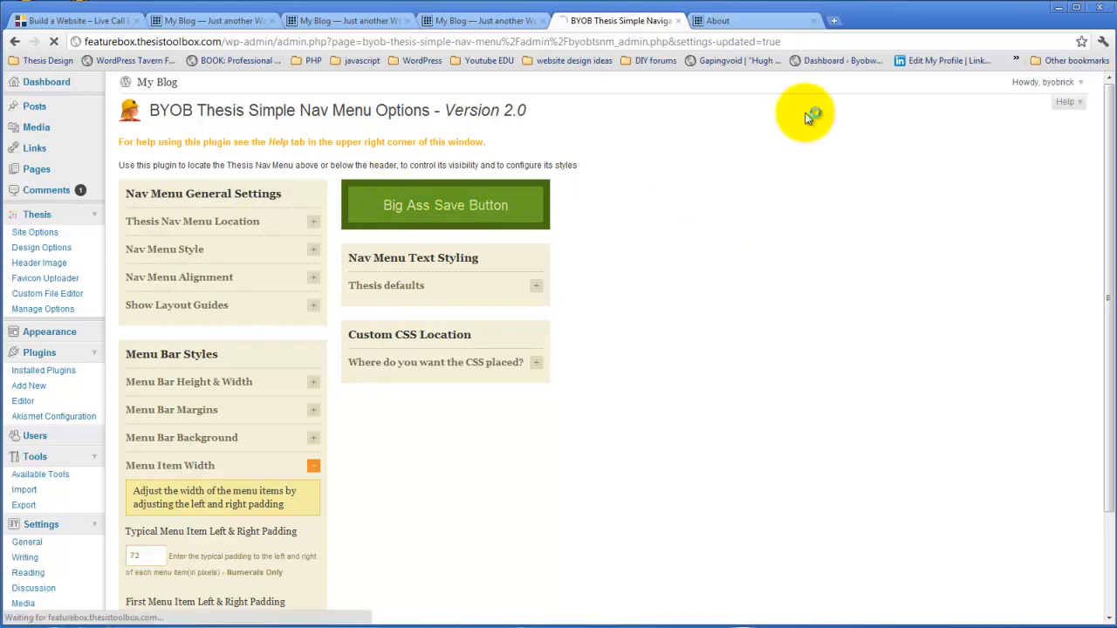
pyautogui.click(736, 19)
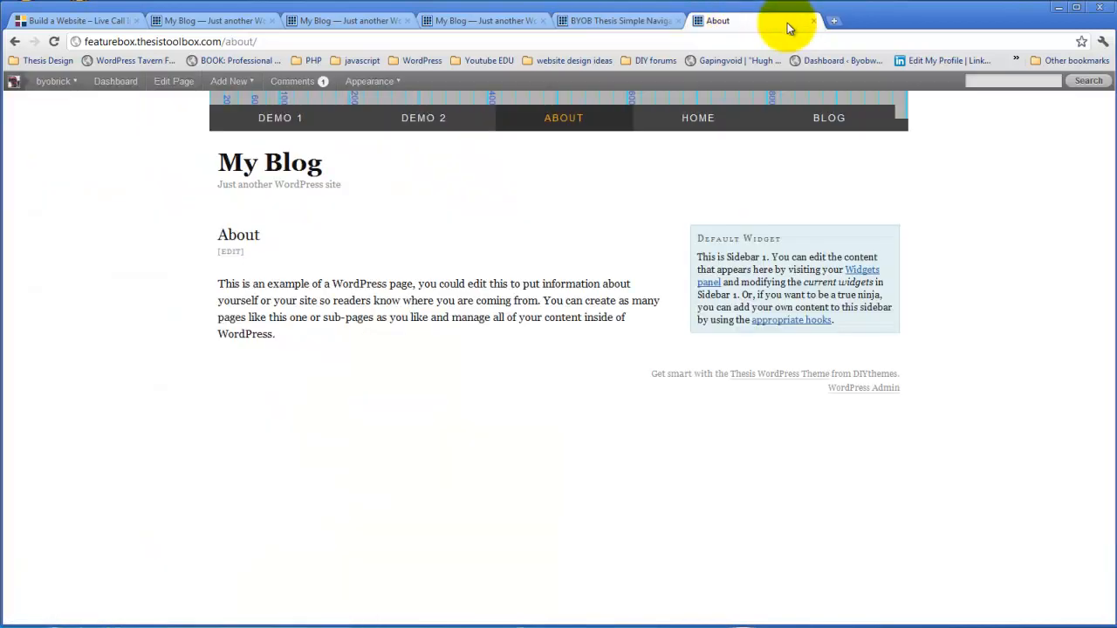
pyautogui.click(54, 41)
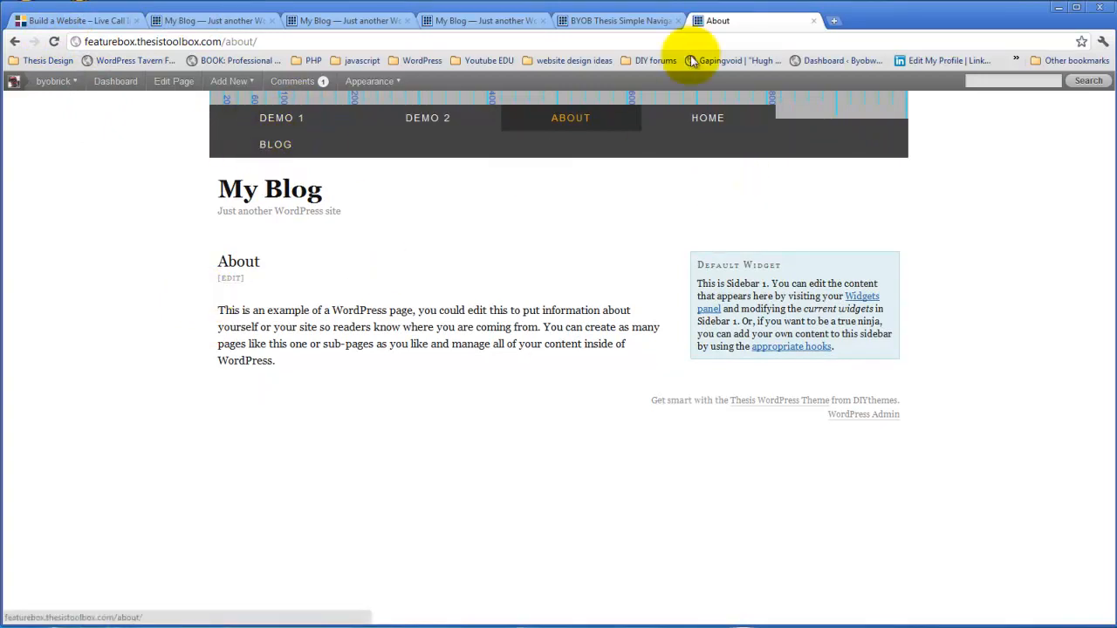
# Step: Set the typical menu item padding to 70 and the first menu item padding to 75 pixels, save, and check the About page
pyautogui.click(625, 20)
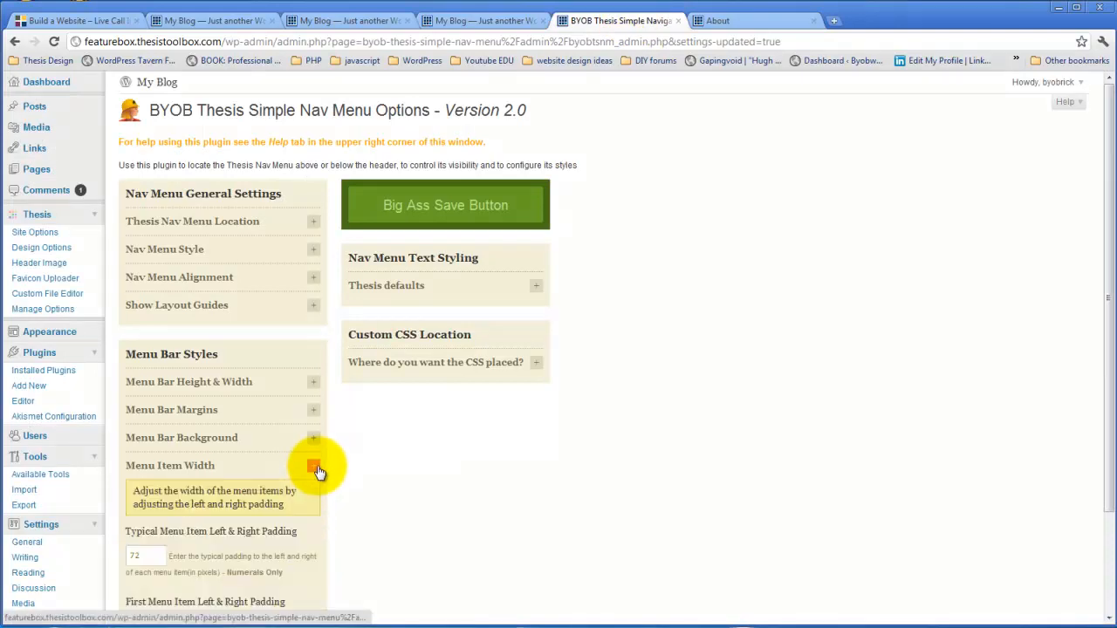
pyautogui.click(314, 465)
pyautogui.scroll(-2, 337, 452)
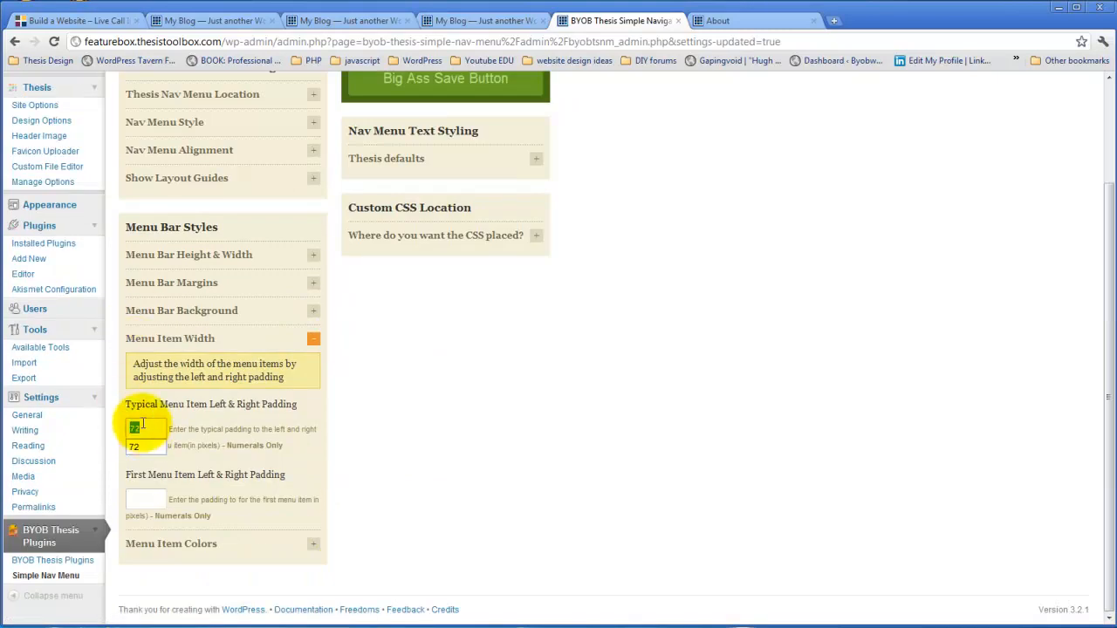
pyautogui.click(135, 446)
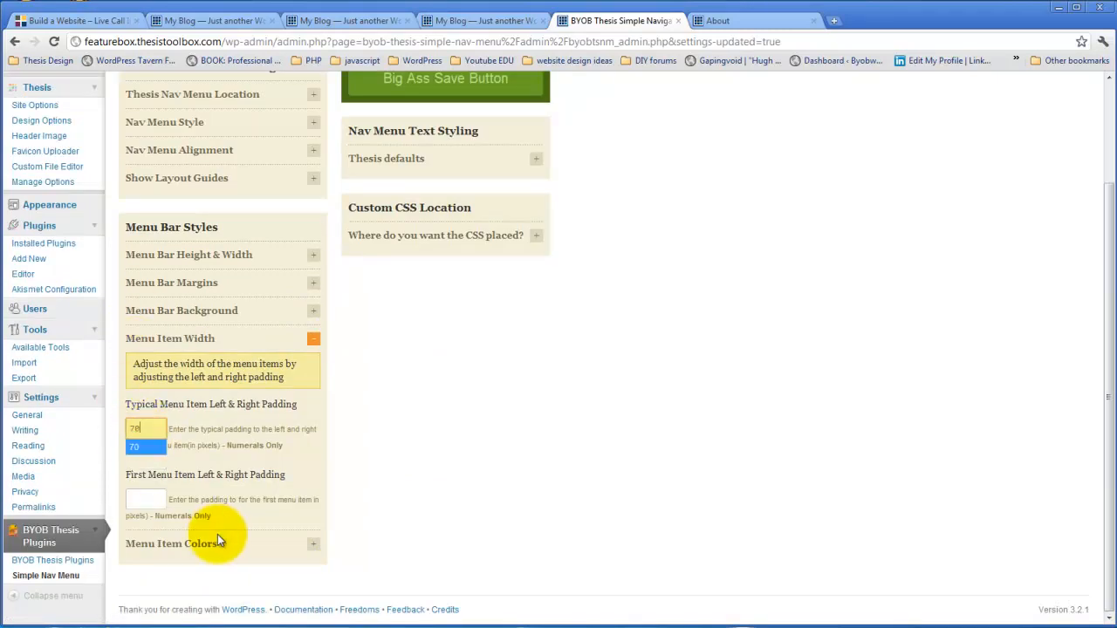
pyautogui.click(150, 498)
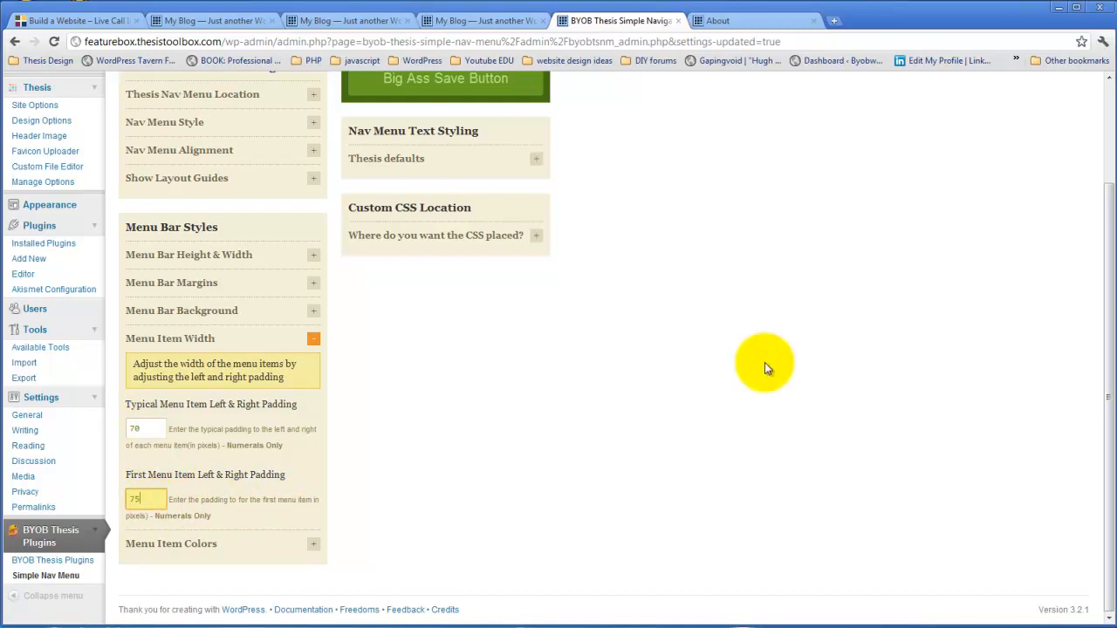
pyautogui.click(150, 498)
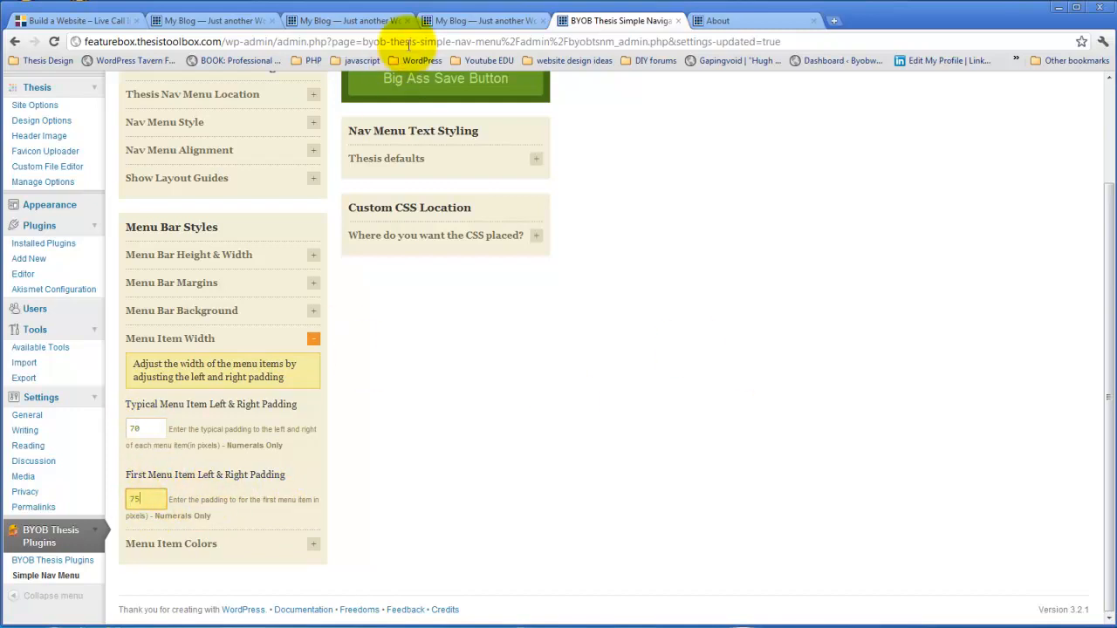
pyautogui.click(427, 81)
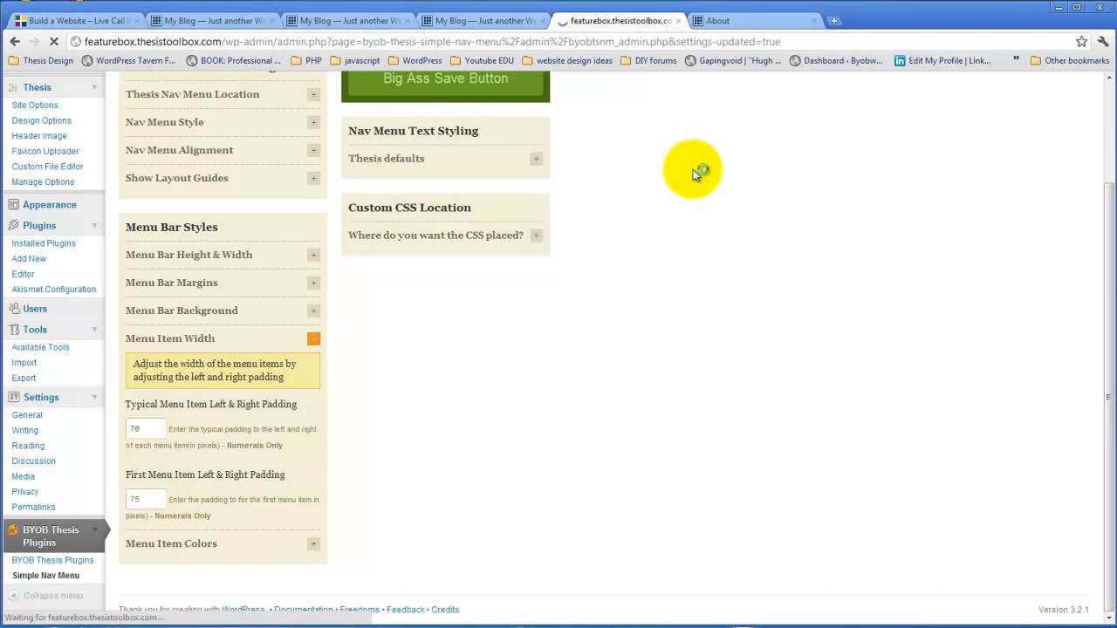
pyautogui.click(716, 20)
pyautogui.click(54, 42)
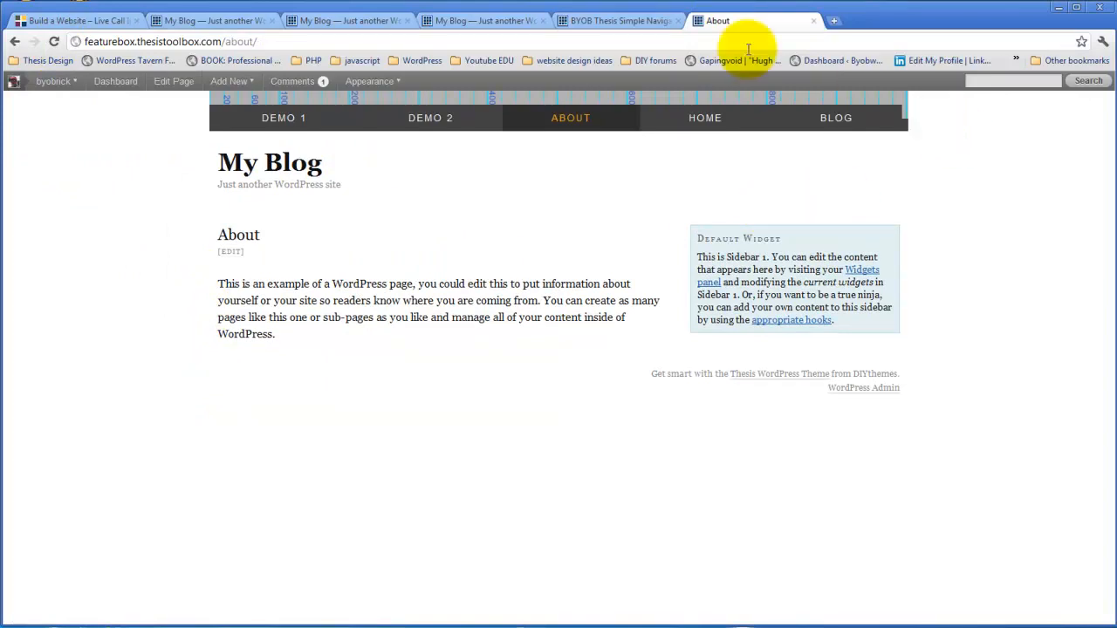
# Step: Turn off the nav menu layout guides, save, and compare the reloaded About page with the navmenu.thesistoolbox.com site
pyautogui.click(632, 20)
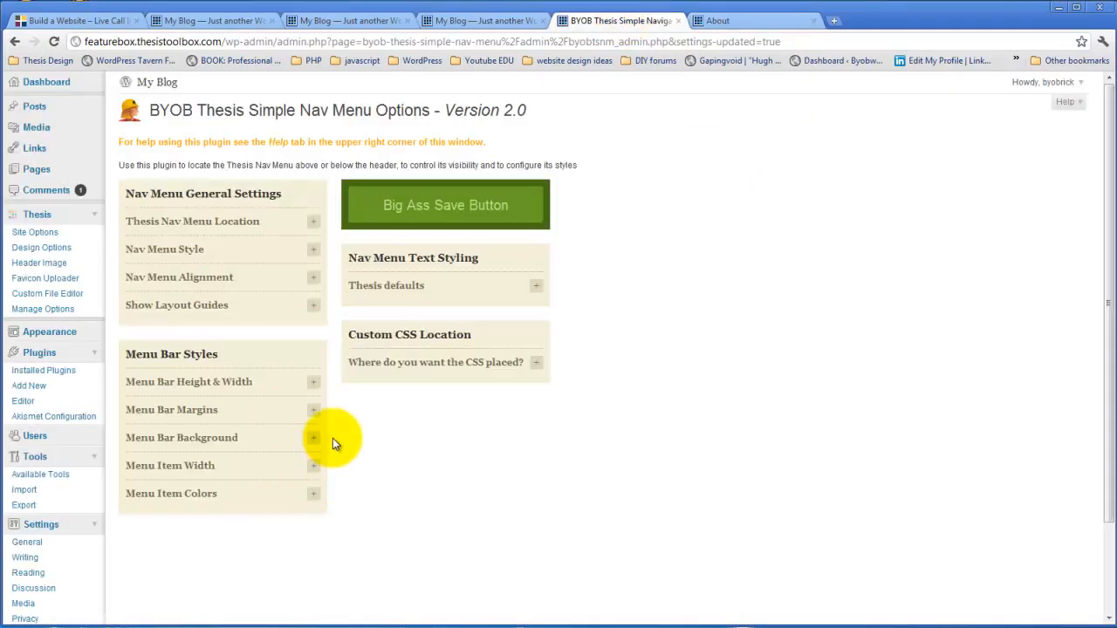
pyautogui.click(314, 305)
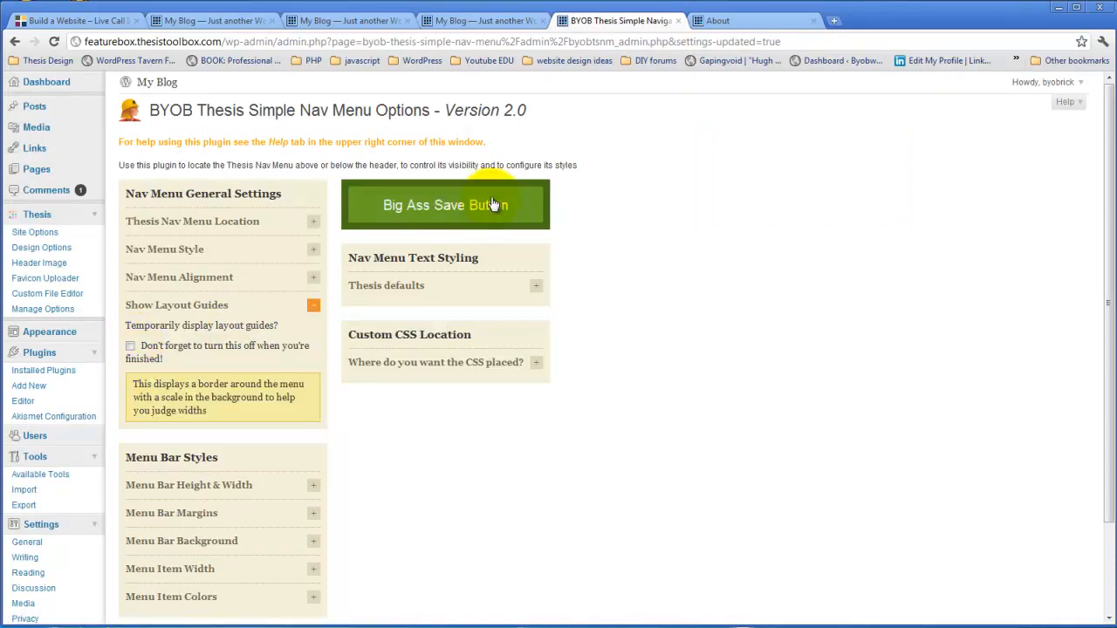
pyautogui.click(446, 205)
pyautogui.click(732, 20)
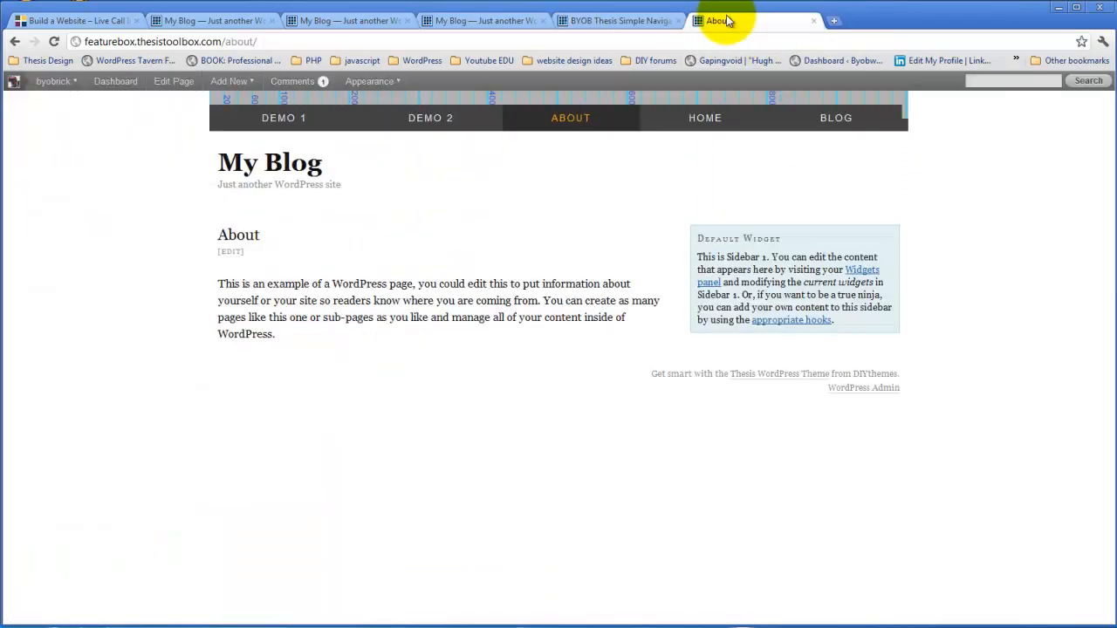
pyautogui.click(54, 42)
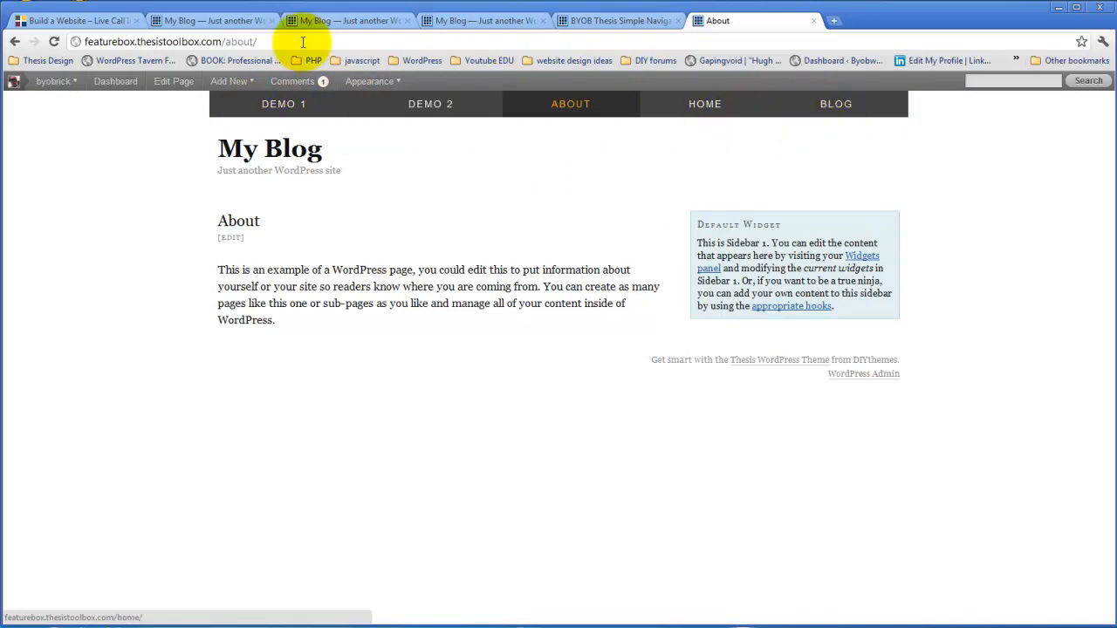
pyautogui.click(200, 20)
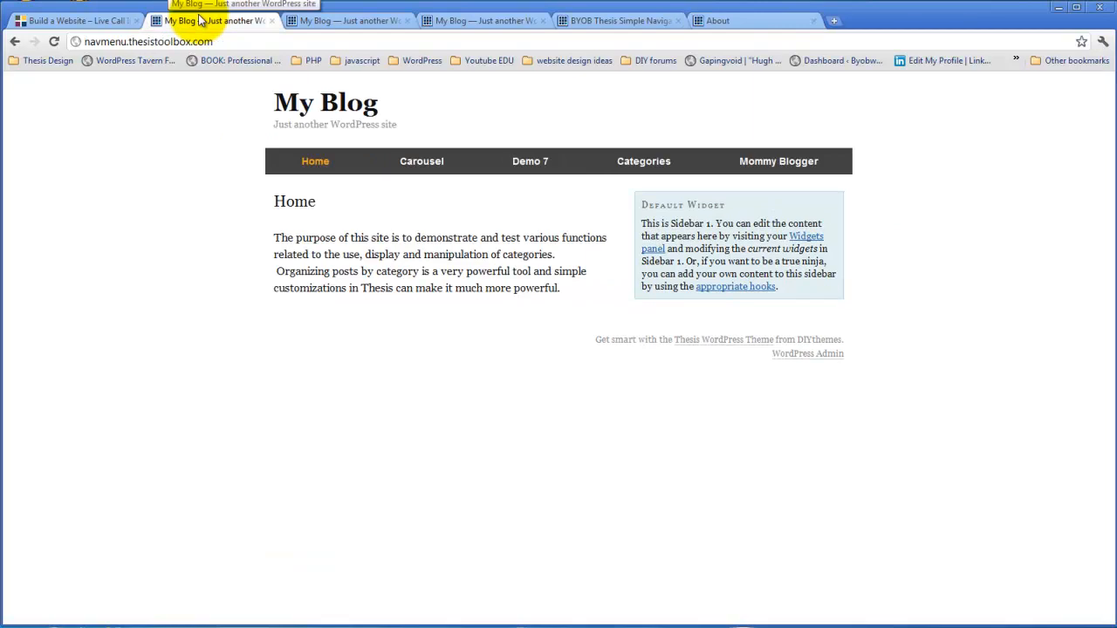
pyautogui.click(738, 21)
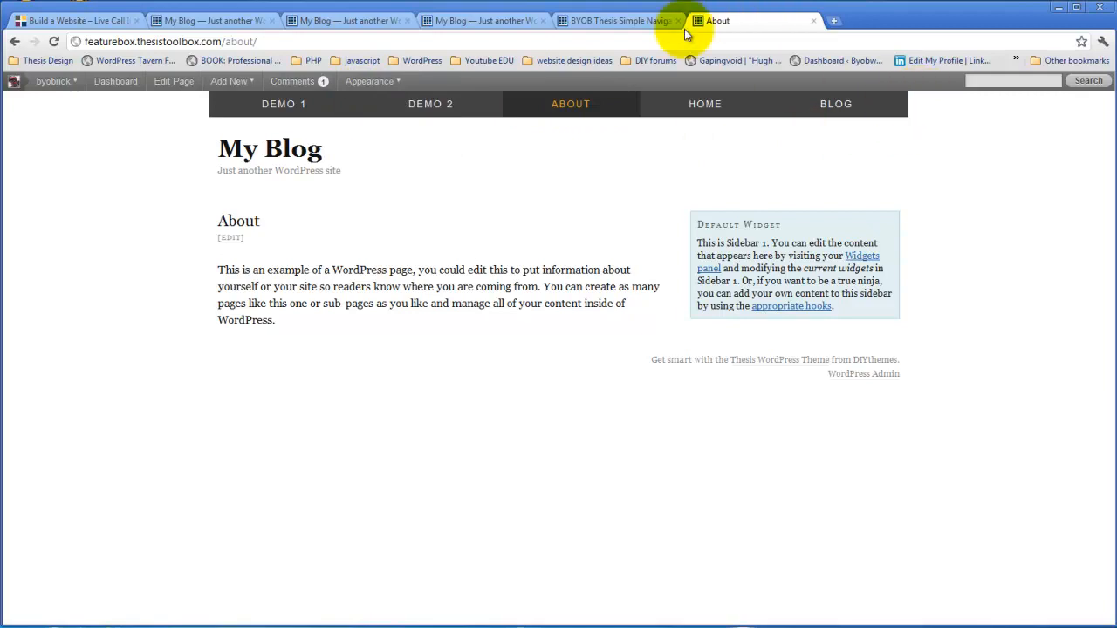
# Step: Set the menu bar top margin to 20 pixels, save, and check the menu spacing on the About page
pyautogui.click(593, 20)
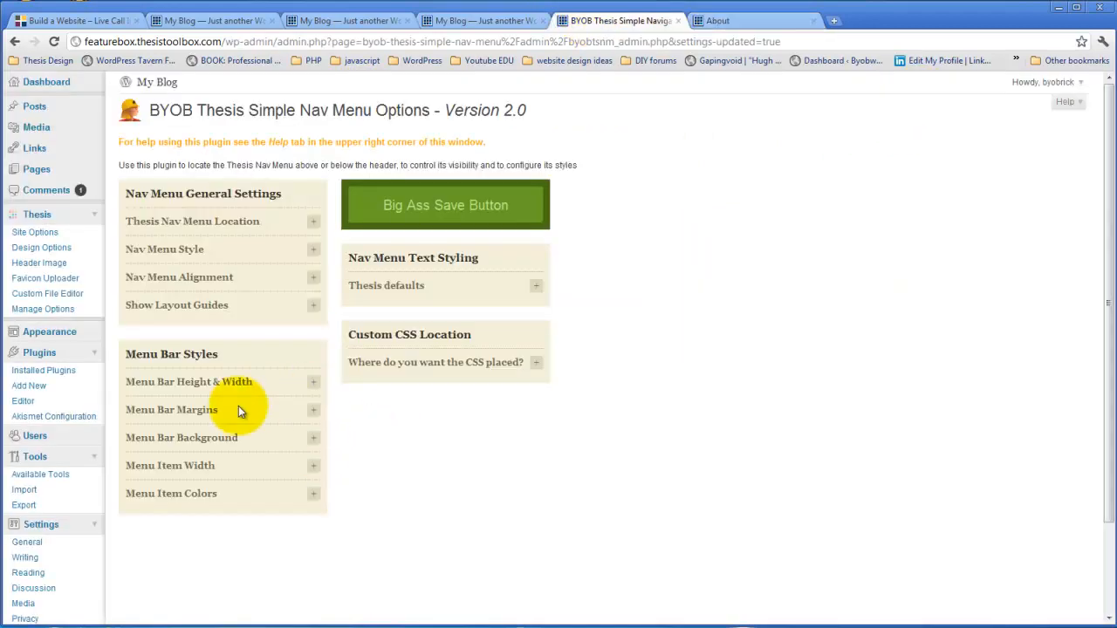
pyautogui.click(314, 410)
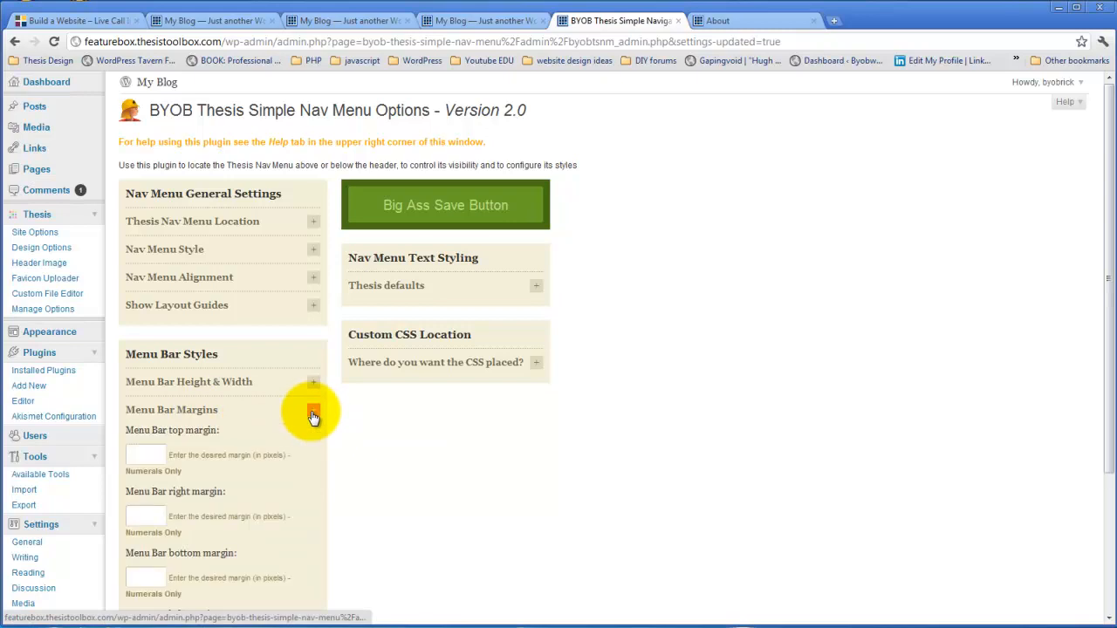
pyautogui.click(140, 457)
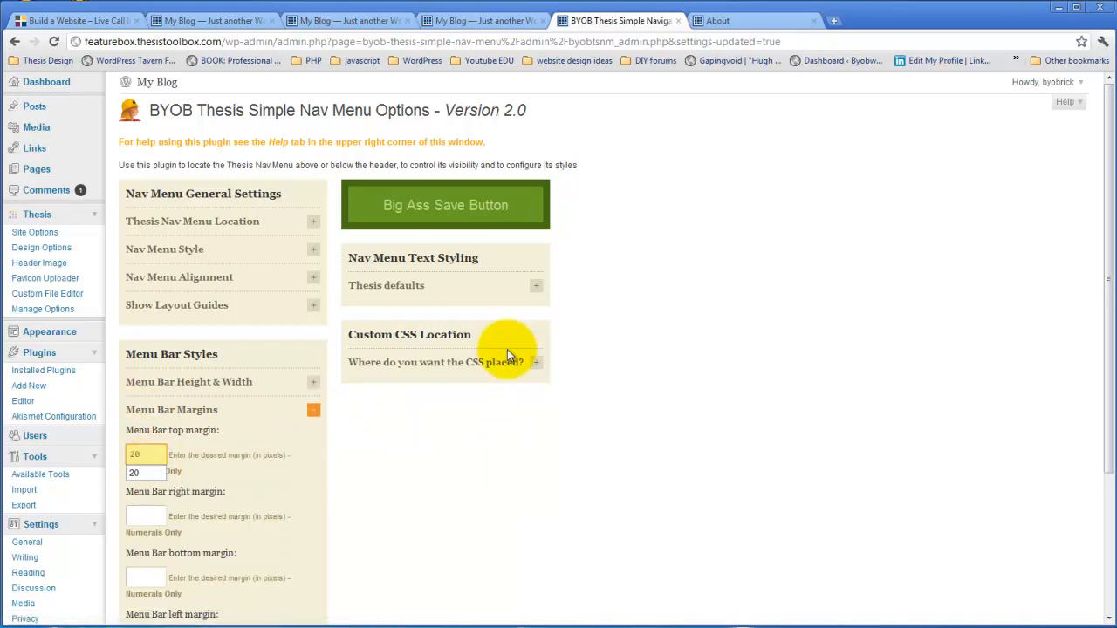
pyautogui.click(466, 205)
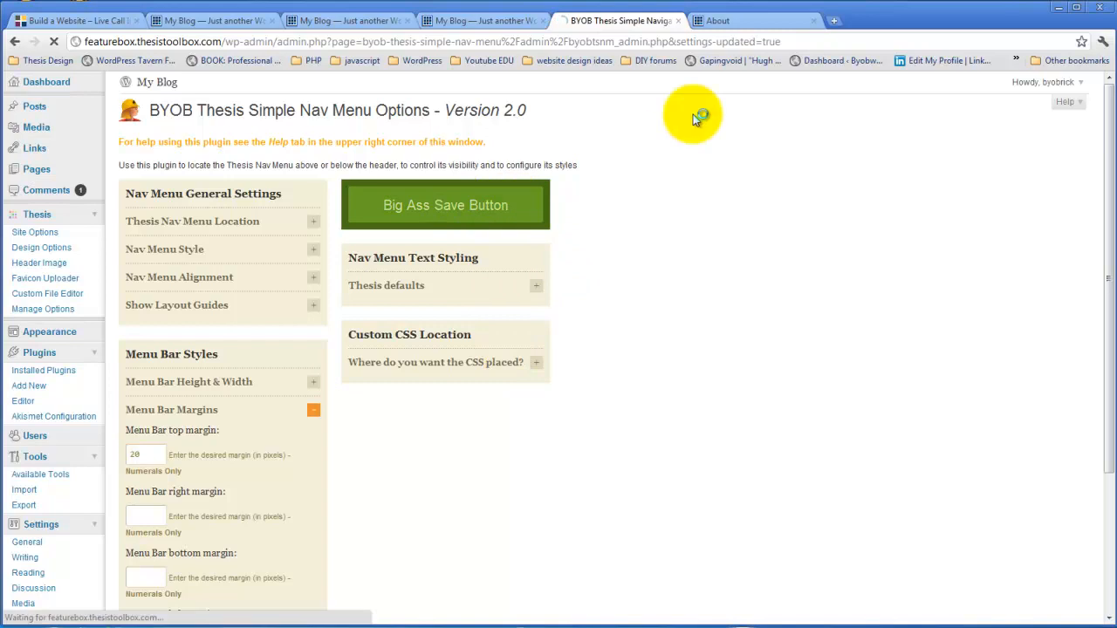
pyautogui.click(757, 21)
pyautogui.click(33, 41)
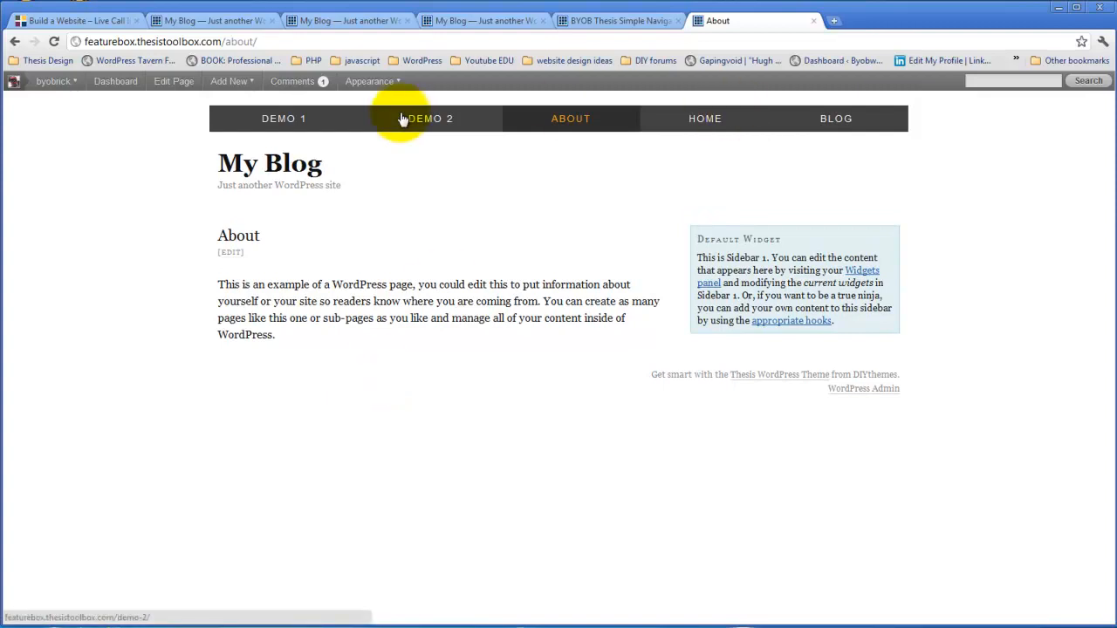
# Step: Set the Thesis nav menu location to Below the Header, save, and check the reloaded About page
pyautogui.click(632, 25)
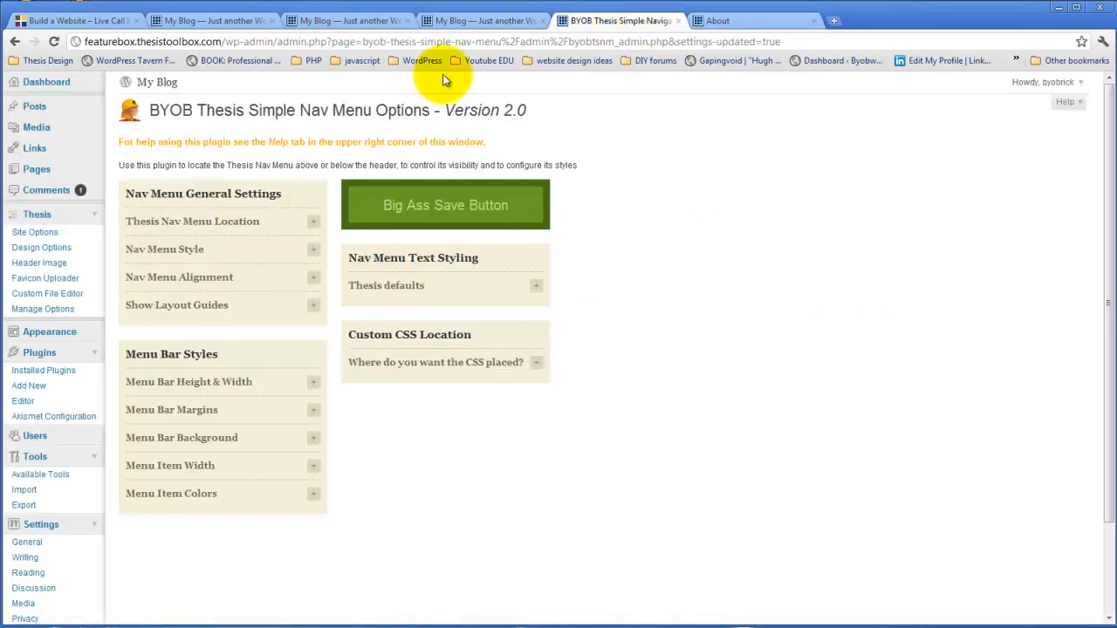
pyautogui.click(313, 223)
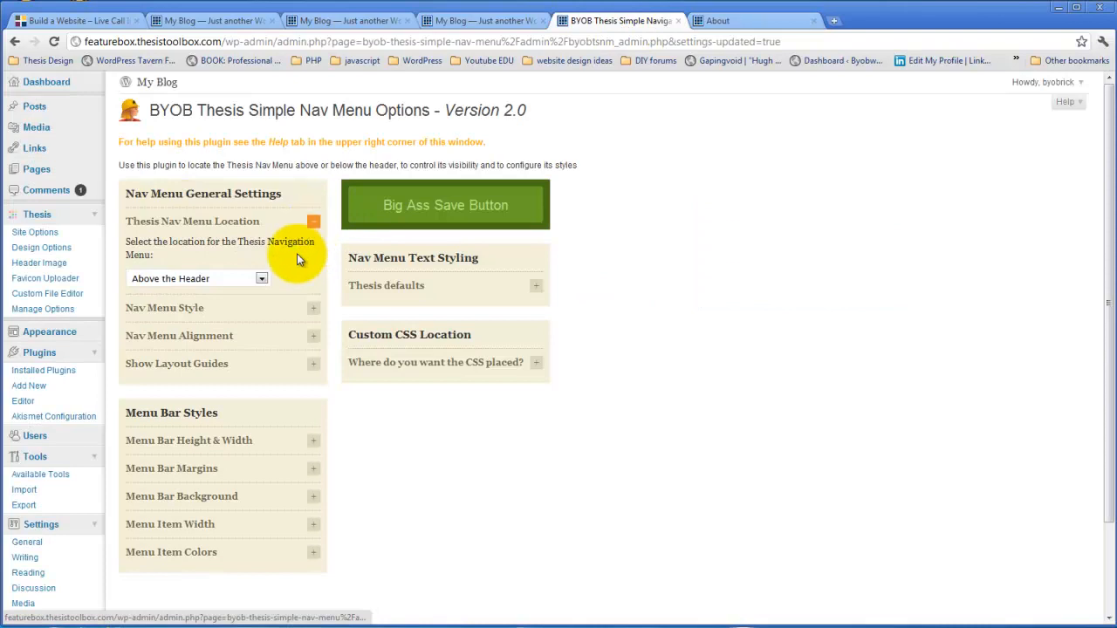
pyautogui.click(262, 277)
pyautogui.click(213, 305)
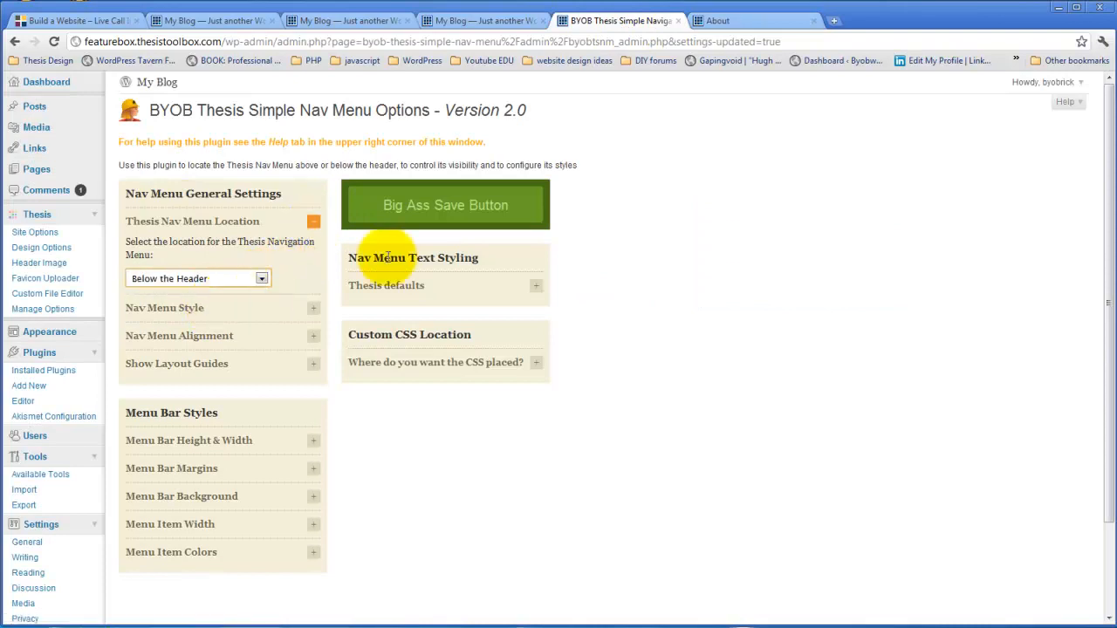
pyautogui.click(466, 205)
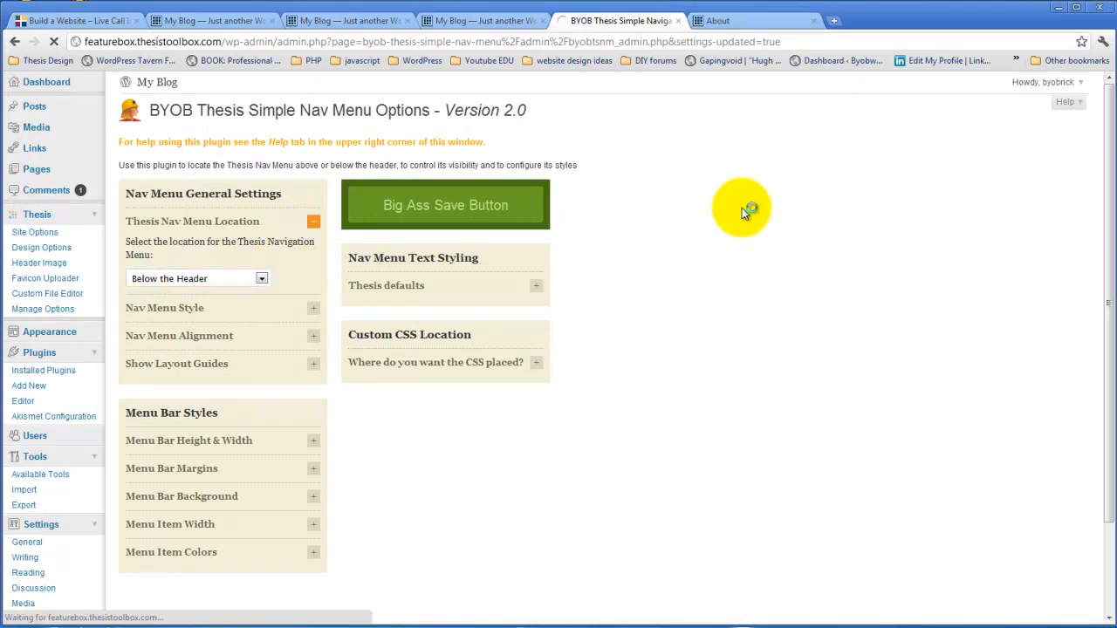
pyautogui.click(743, 23)
pyautogui.click(52, 43)
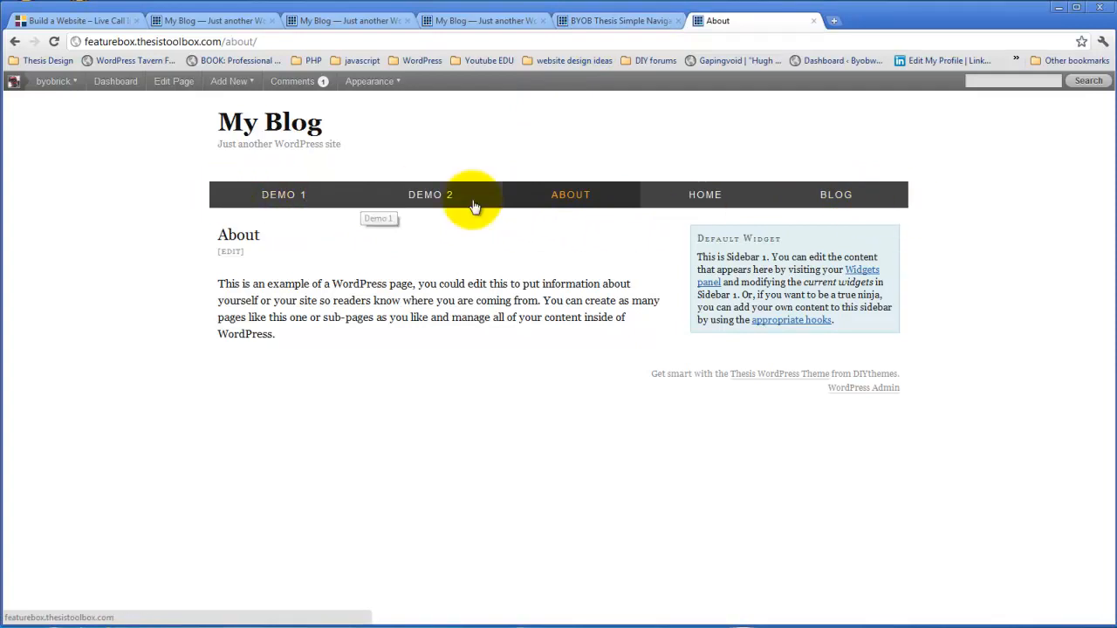
# Step: Set the menu text letter spacing to 1px, save, and check the menu on the reloaded About page and the Blog page
pyautogui.click(618, 21)
pyautogui.click(536, 287)
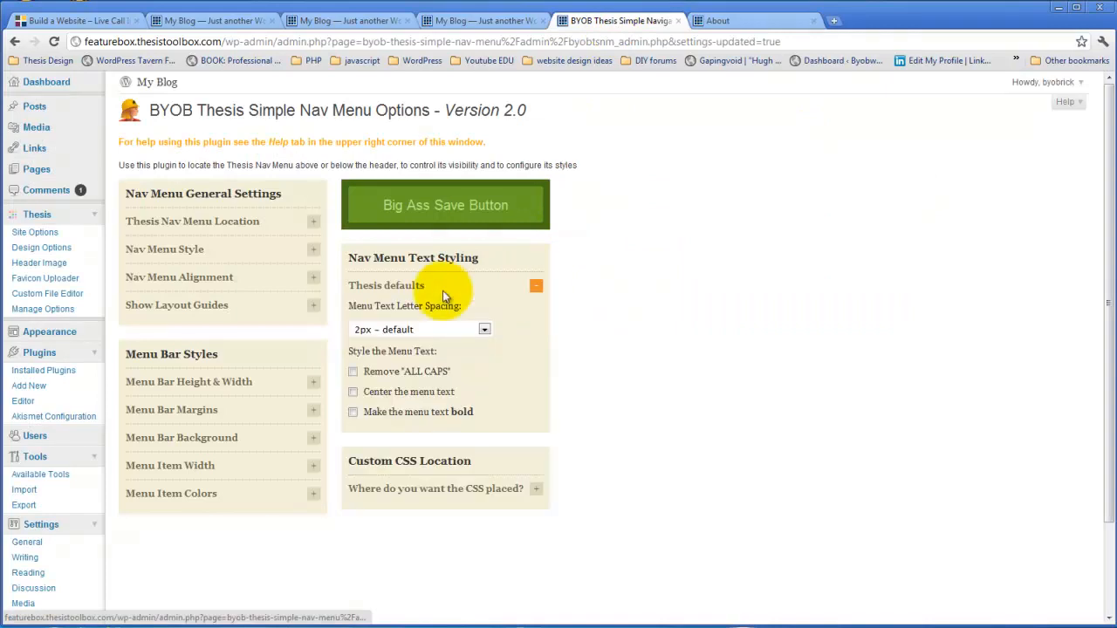
pyautogui.click(486, 330)
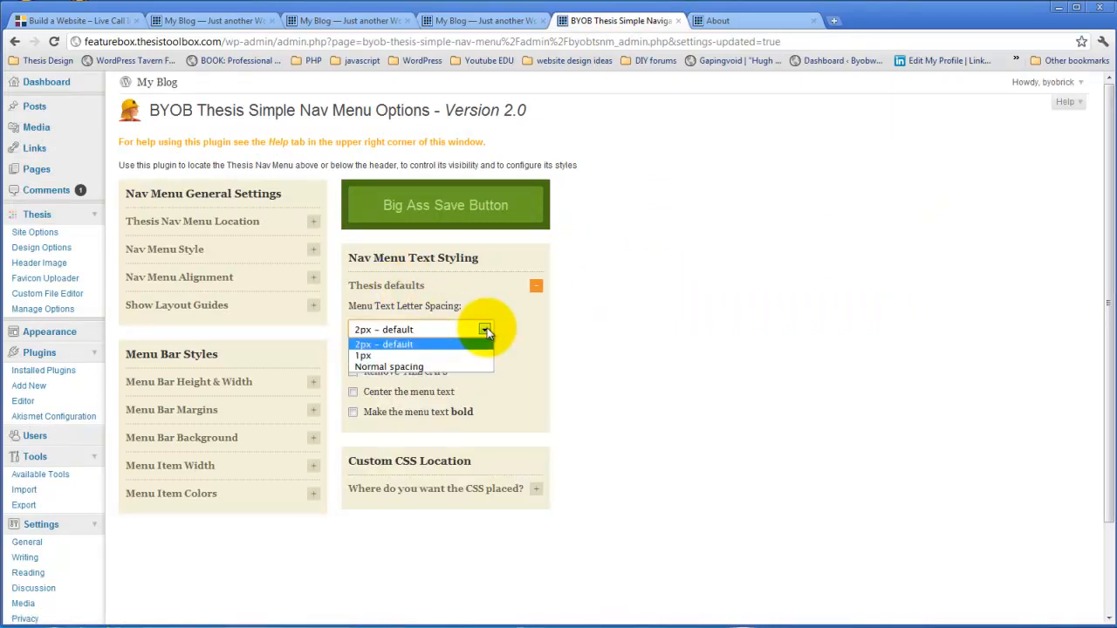
pyautogui.click(418, 358)
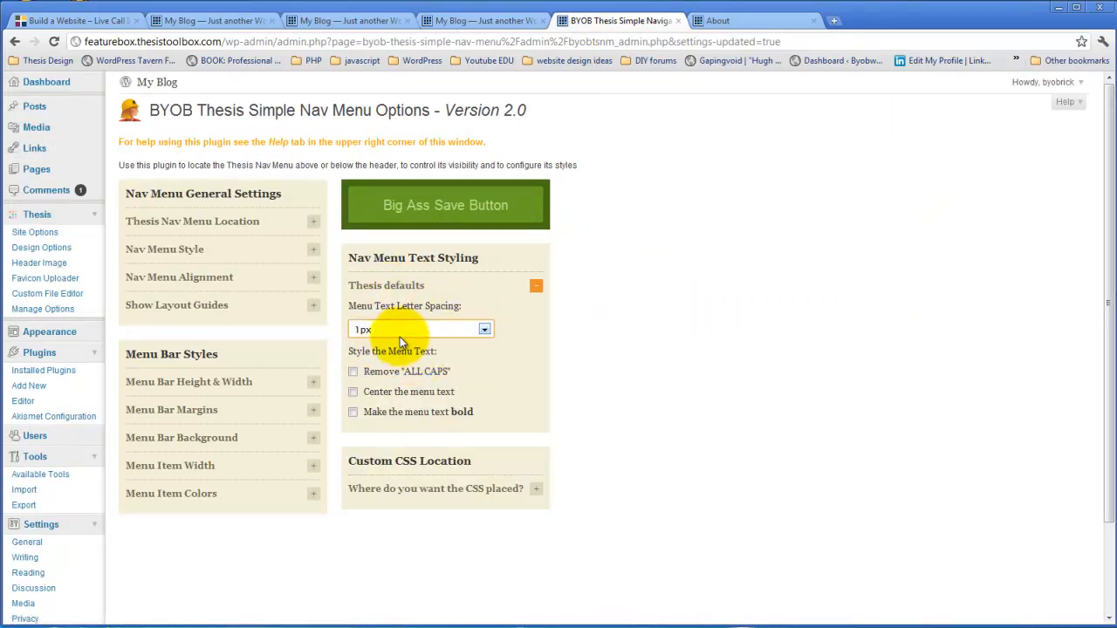
pyautogui.click(441, 203)
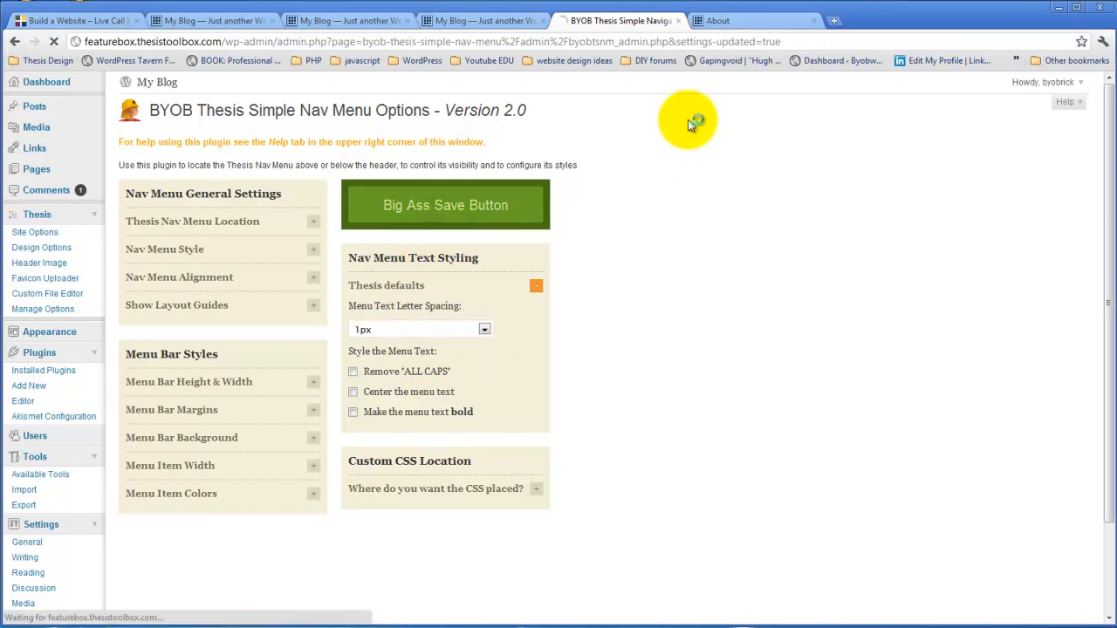
pyautogui.click(736, 24)
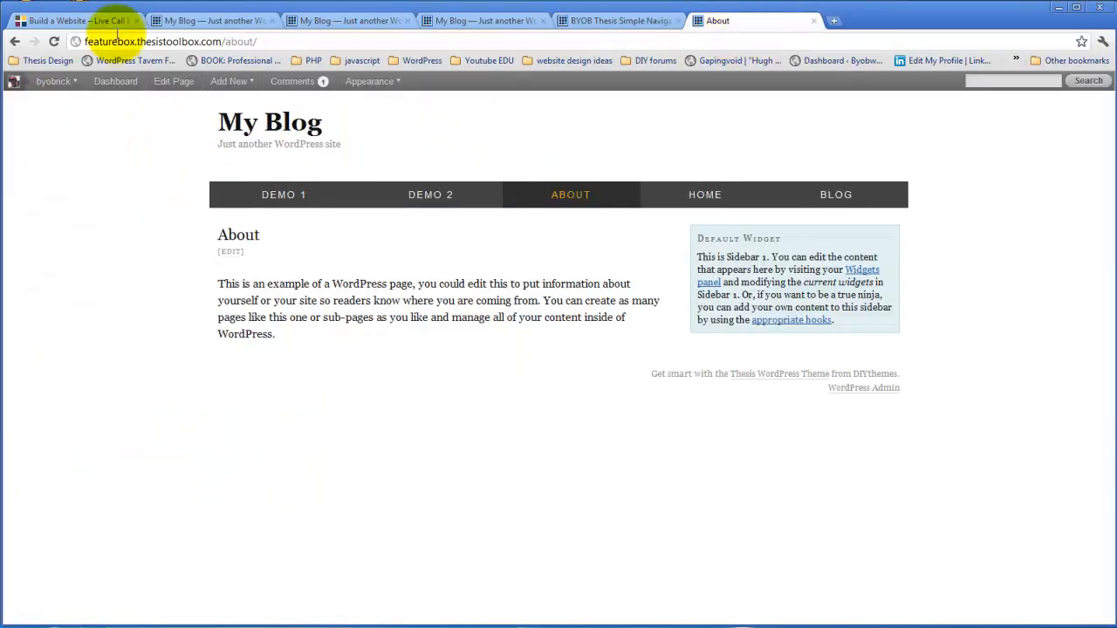
pyautogui.click(54, 42)
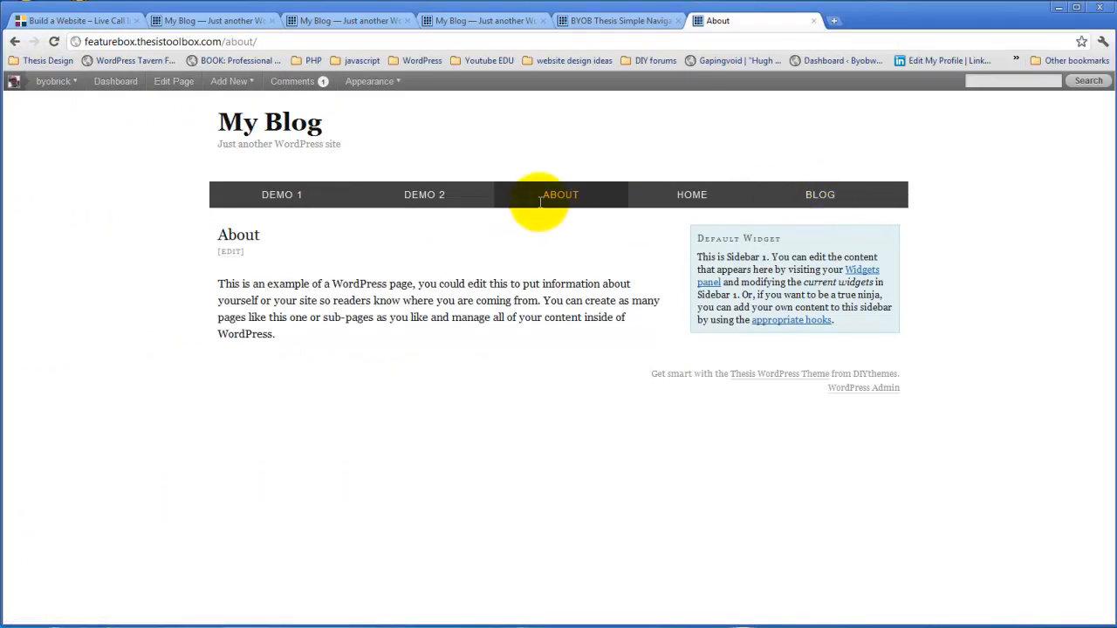
pyautogui.click(820, 195)
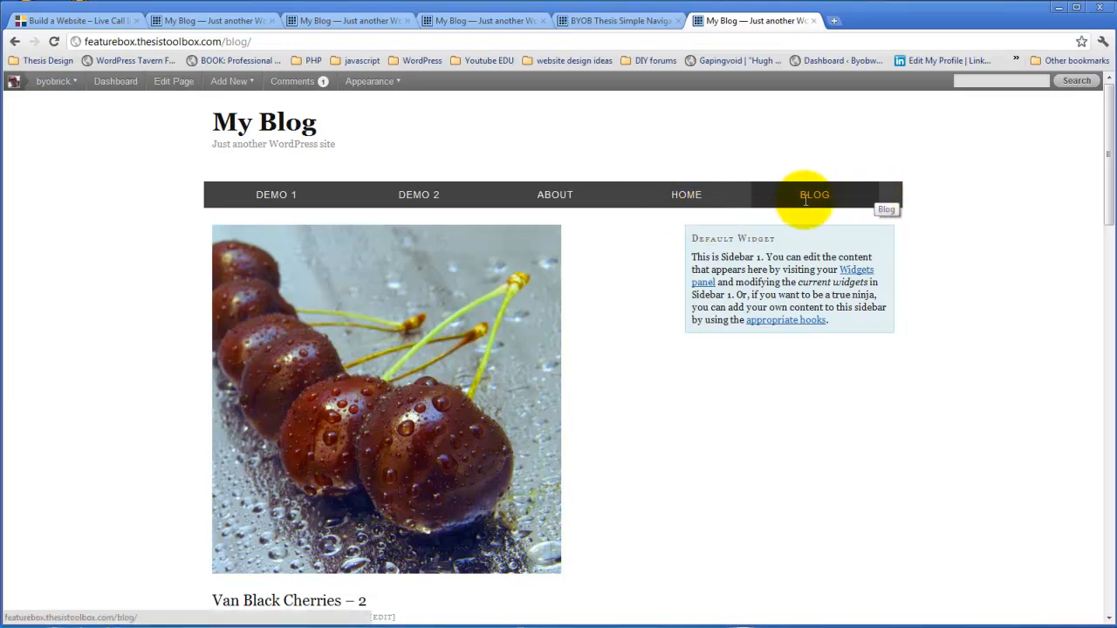
# Step: Make the nav menu text bold, save, and check the menu on the Blog page
pyautogui.click(621, 20)
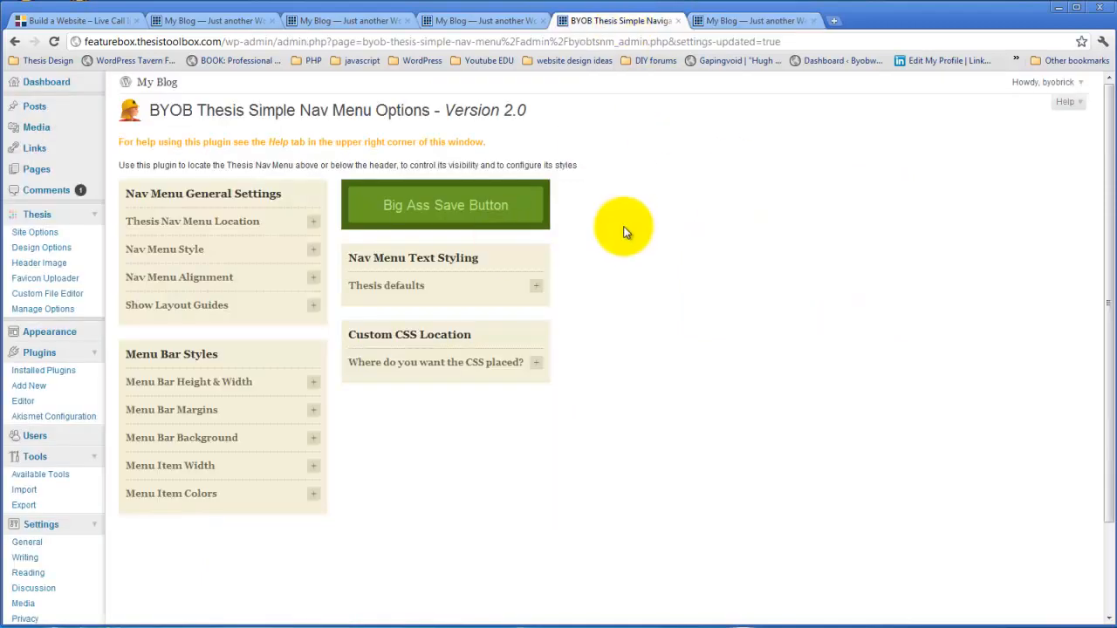
pyautogui.click(535, 286)
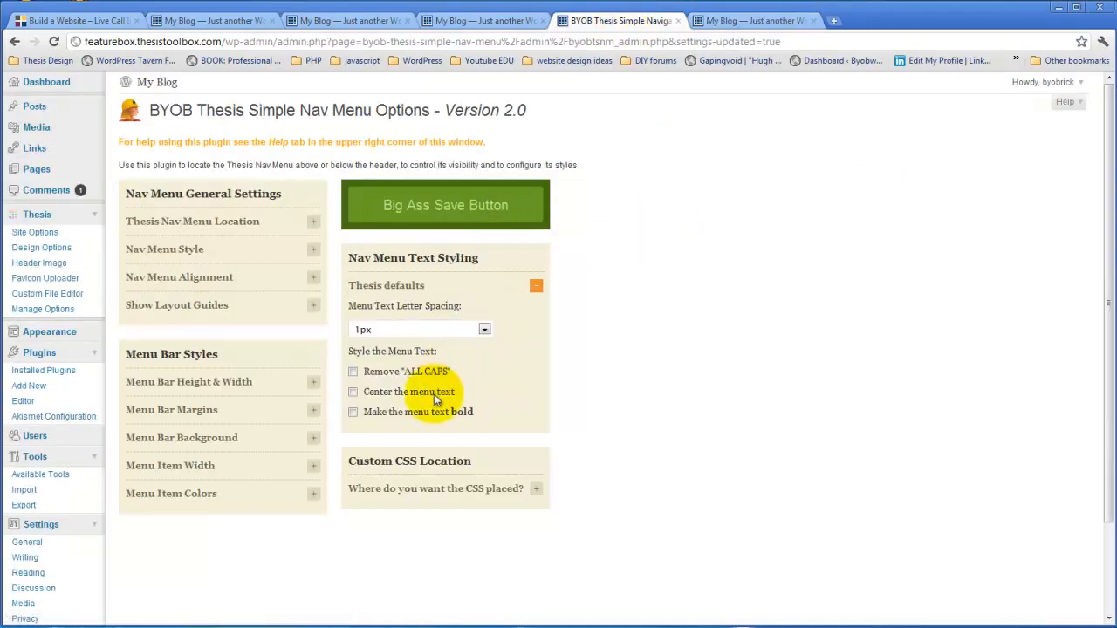
pyautogui.click(352, 414)
pyautogui.click(458, 218)
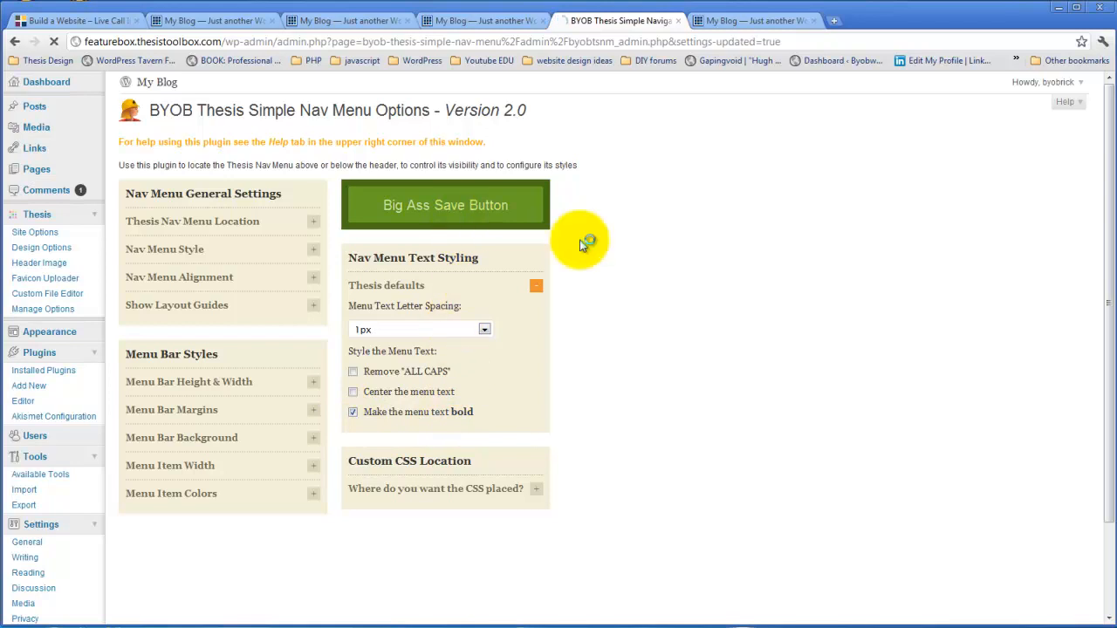
pyautogui.click(732, 21)
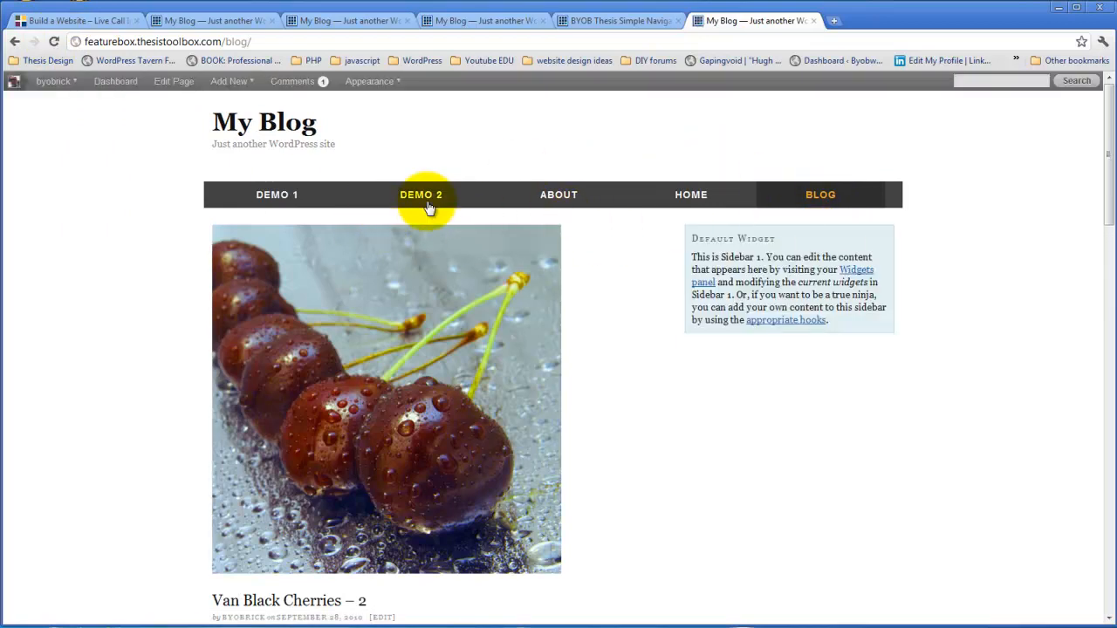
# Step: Remove the all-caps styling from the nav menu text, save, and check the reloaded Blog page
pyautogui.click(580, 21)
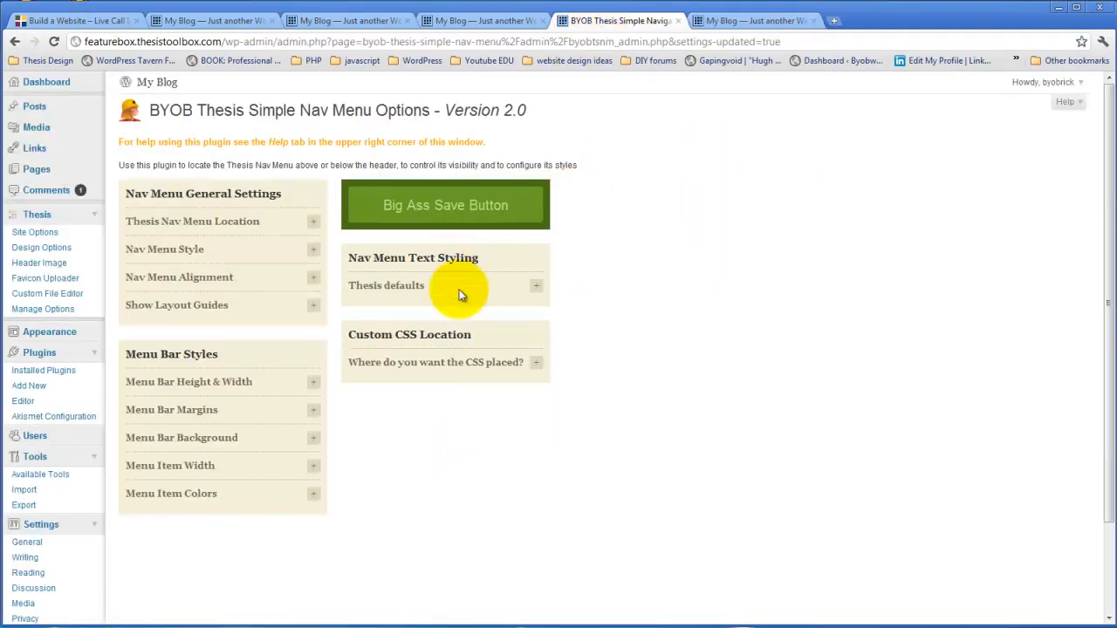
pyautogui.click(536, 285)
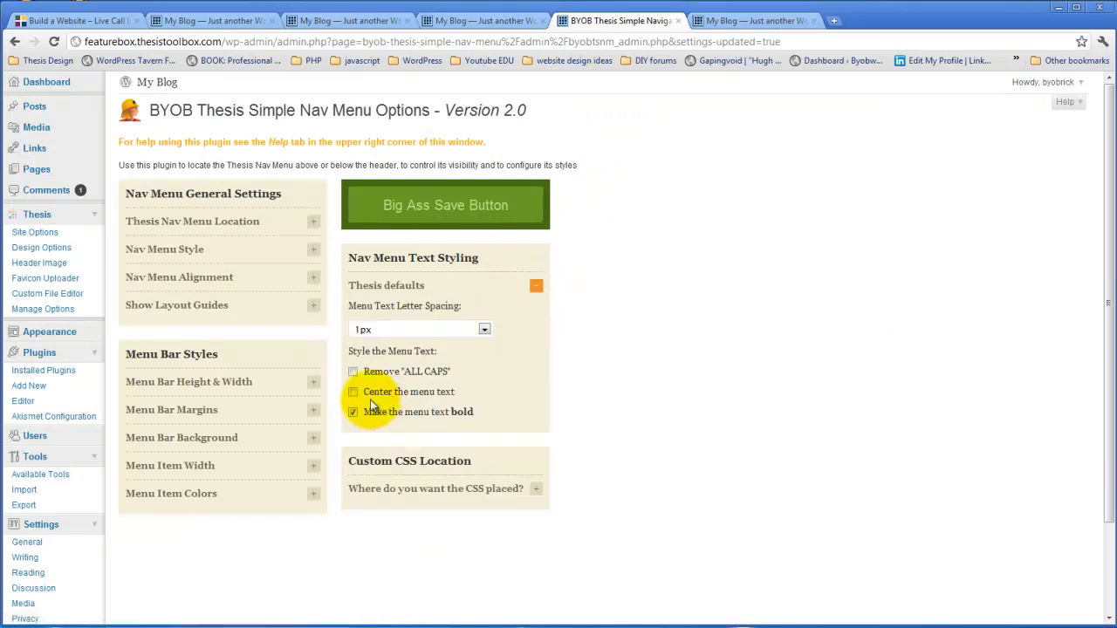
pyautogui.click(353, 372)
pyautogui.click(474, 207)
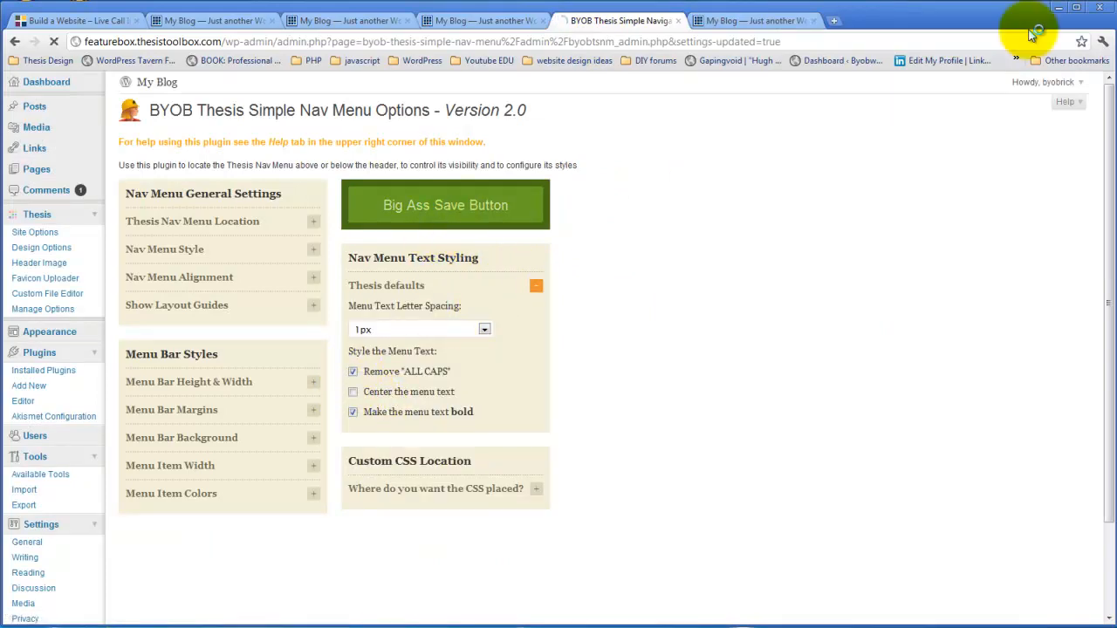
pyautogui.click(757, 22)
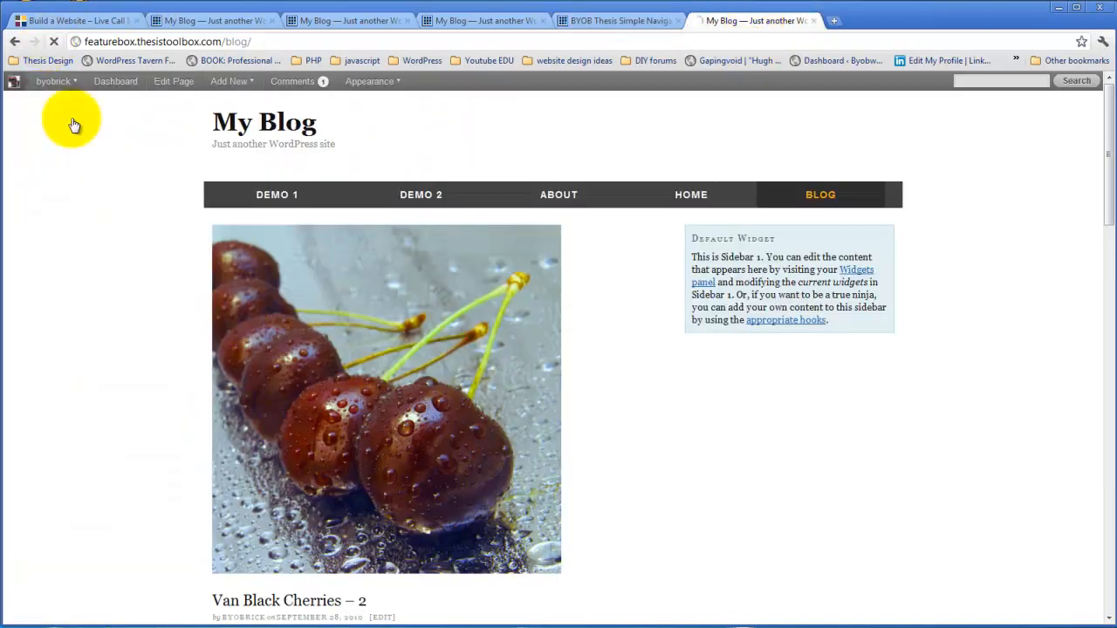
pyautogui.click(52, 42)
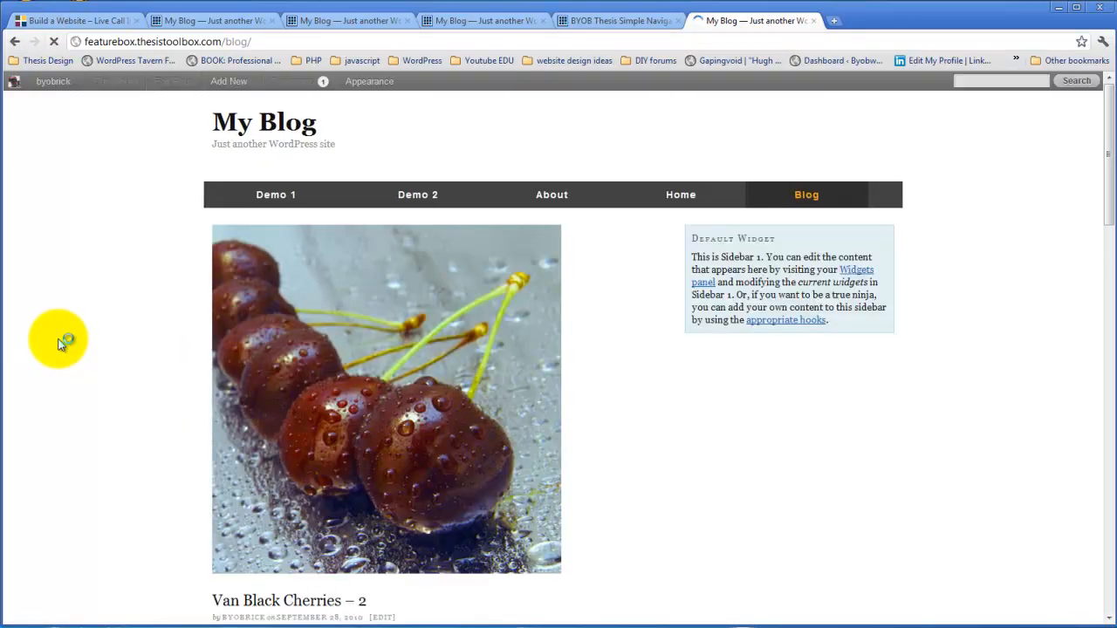